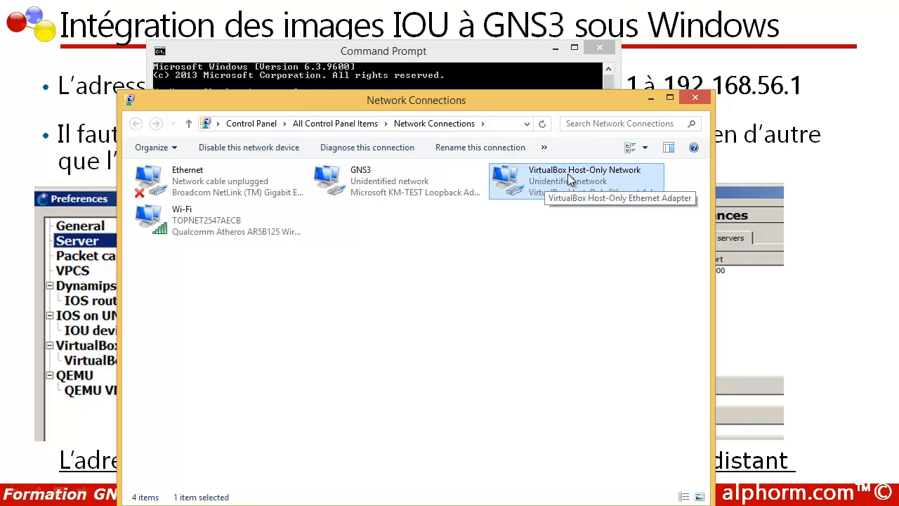
Check the host-only adapter's details show IPv4 192.168.56.1, then close Command Prompt.
double_click(539, 186)
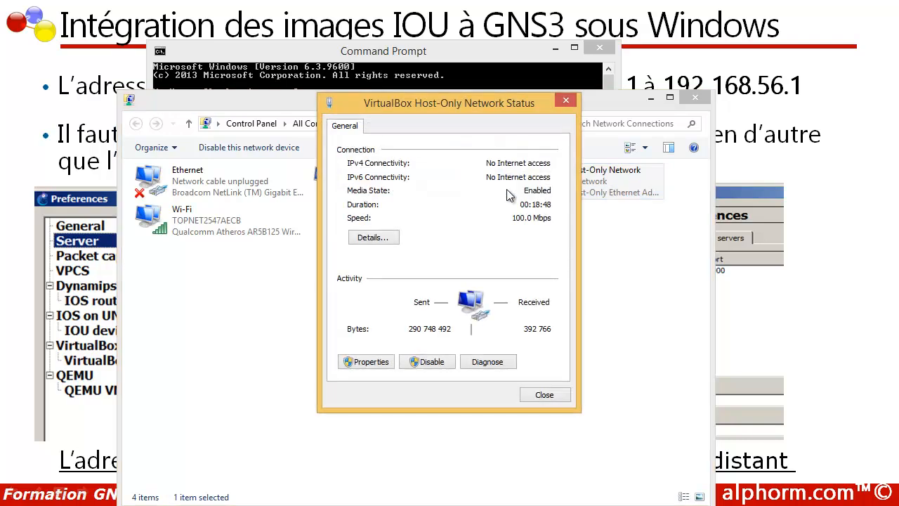
click(384, 236)
click(476, 227)
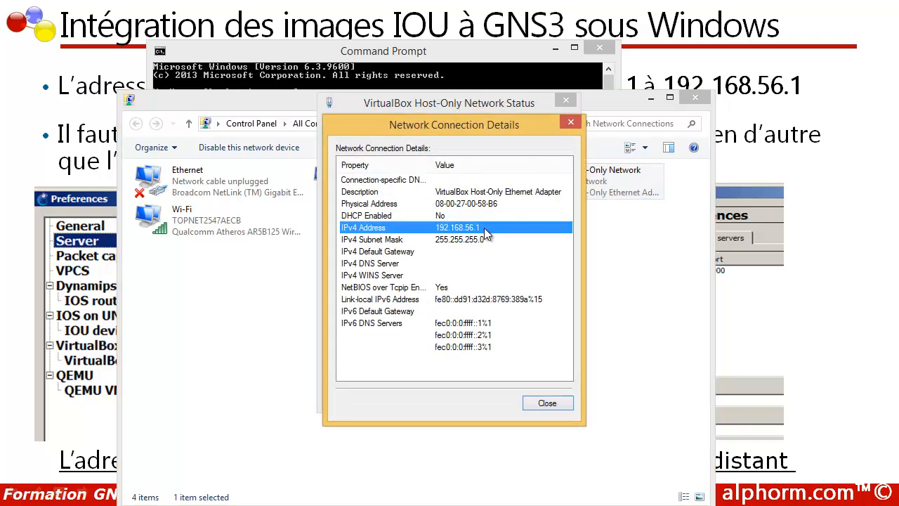
click(529, 405)
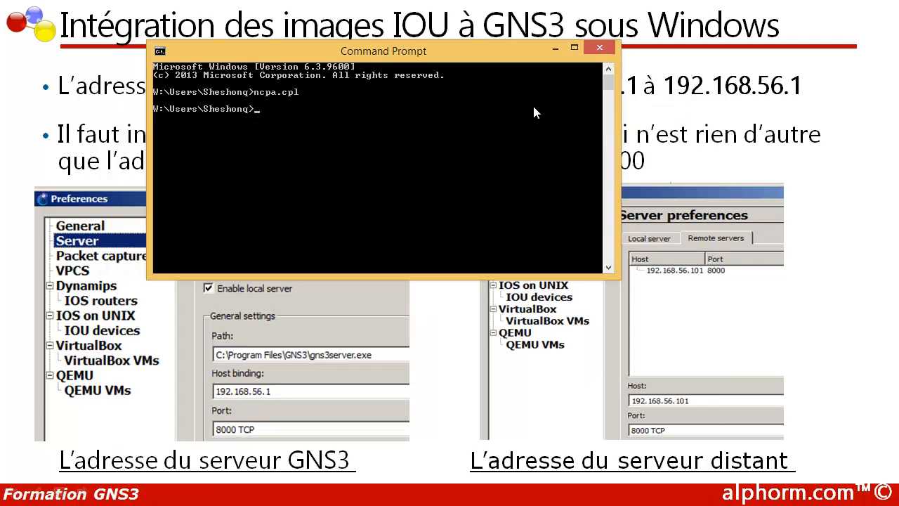
click(590, 51)
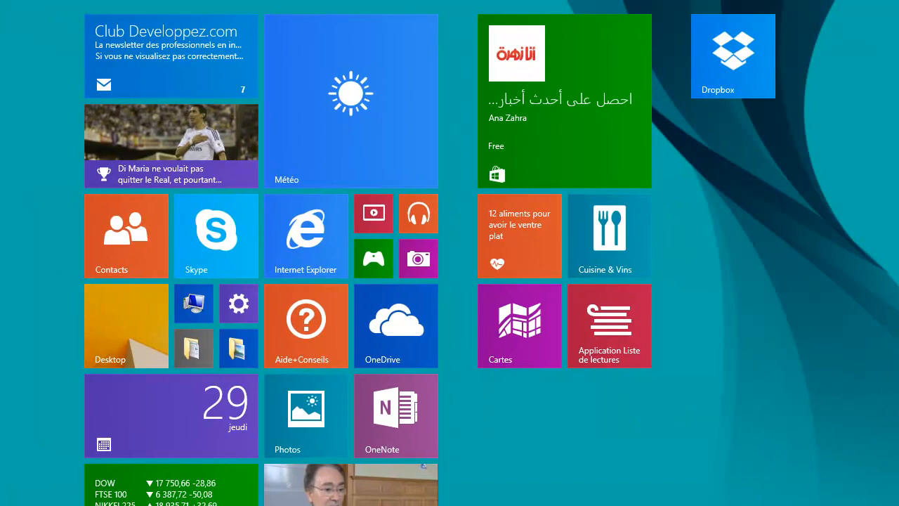
Start a virtual appliance import using W:\IOU\GNS3.IOU.VM.ova as the file.
click(210, 505)
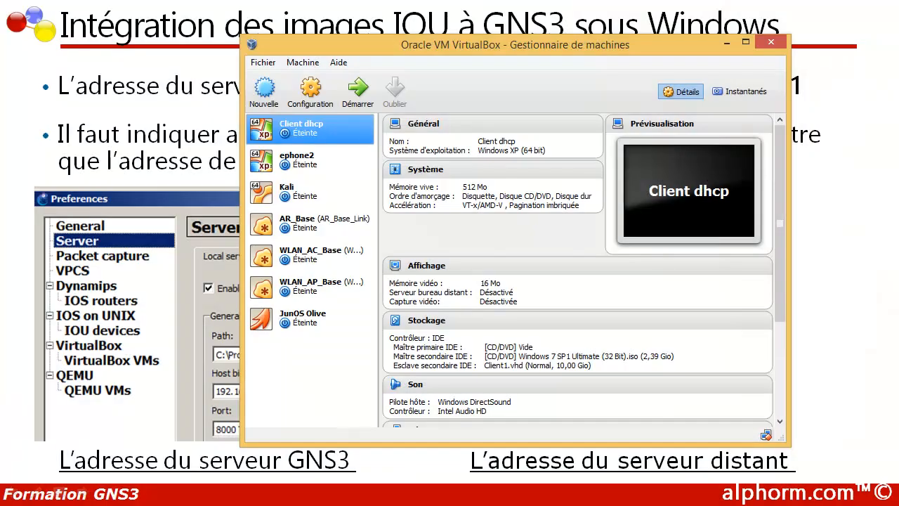
click(263, 63)
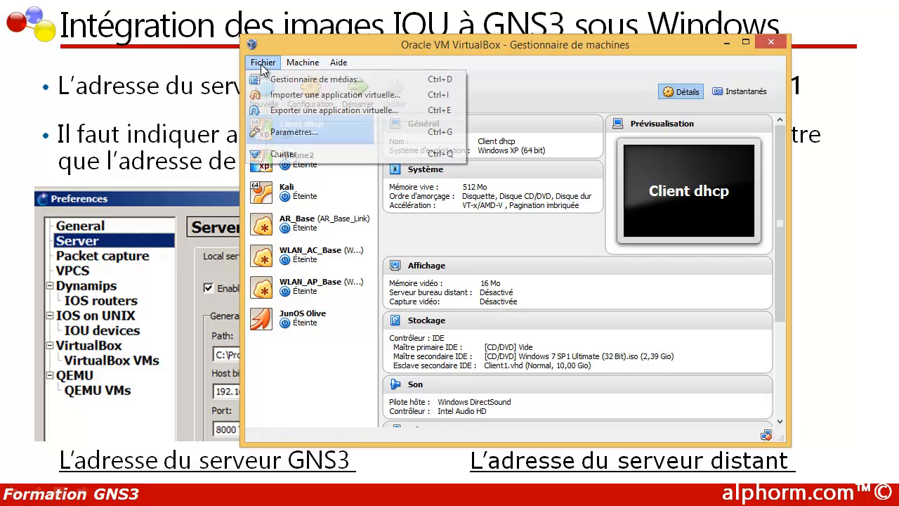
click(274, 97)
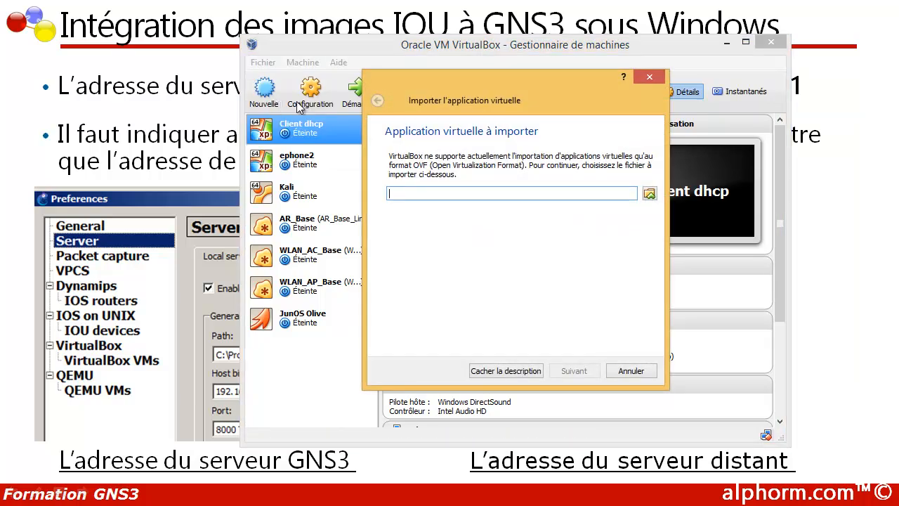
click(649, 193)
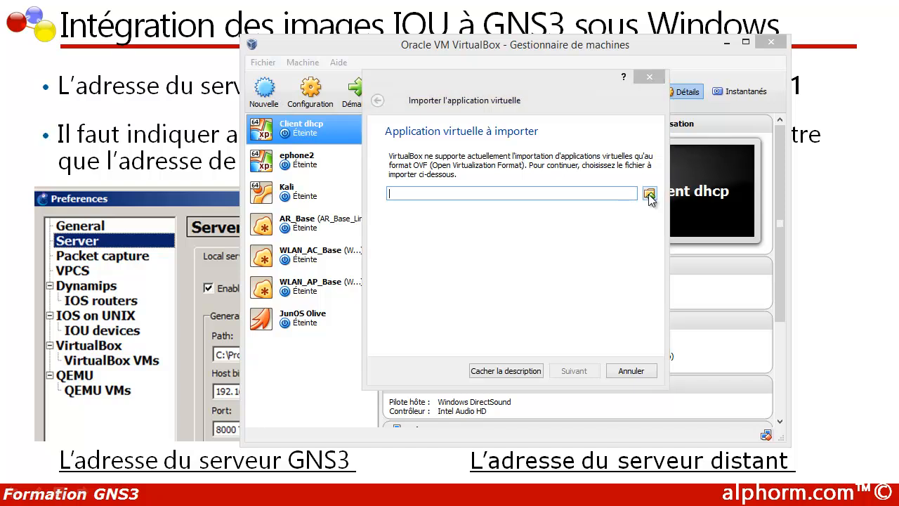
scroll(479, 229, down, 4)
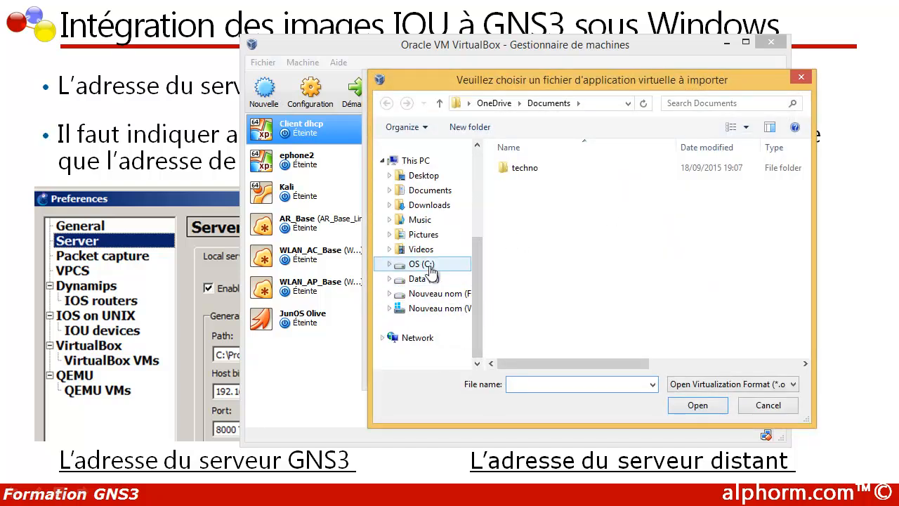
click(442, 309)
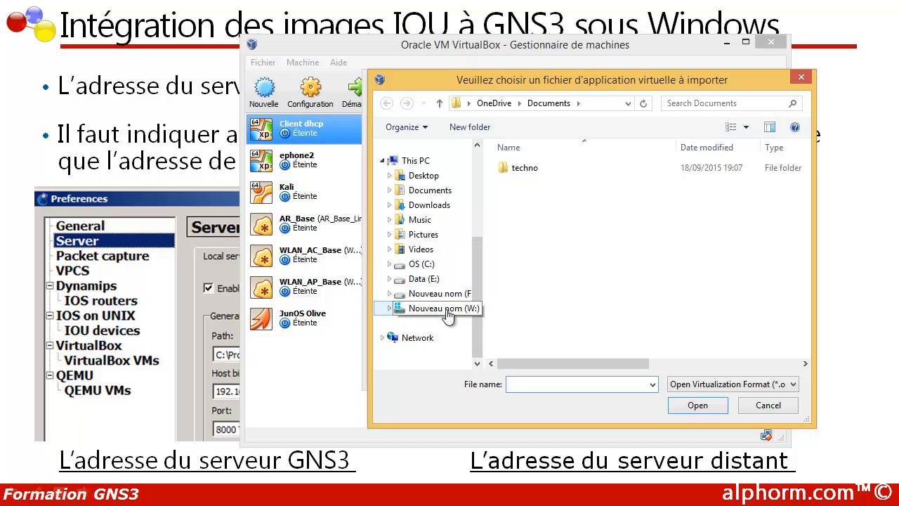
scroll(521, 295, down, 2)
click(522, 293)
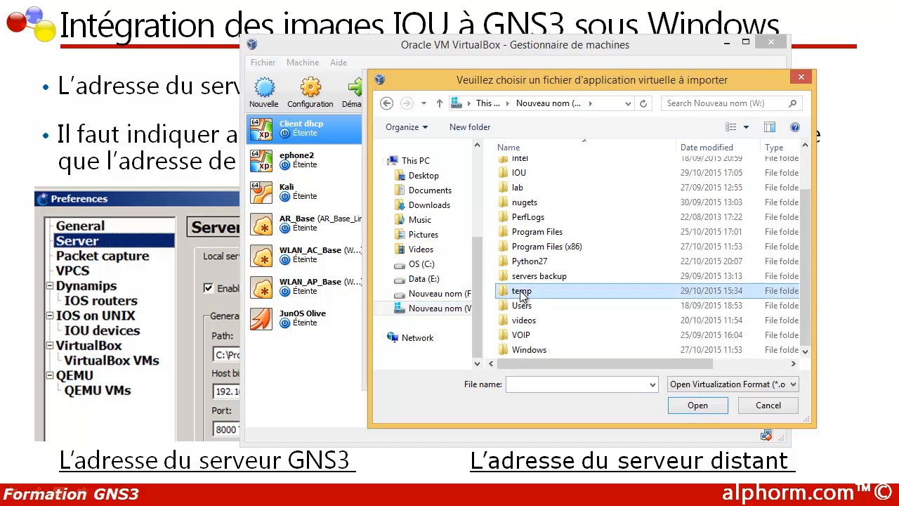
double_click(518, 173)
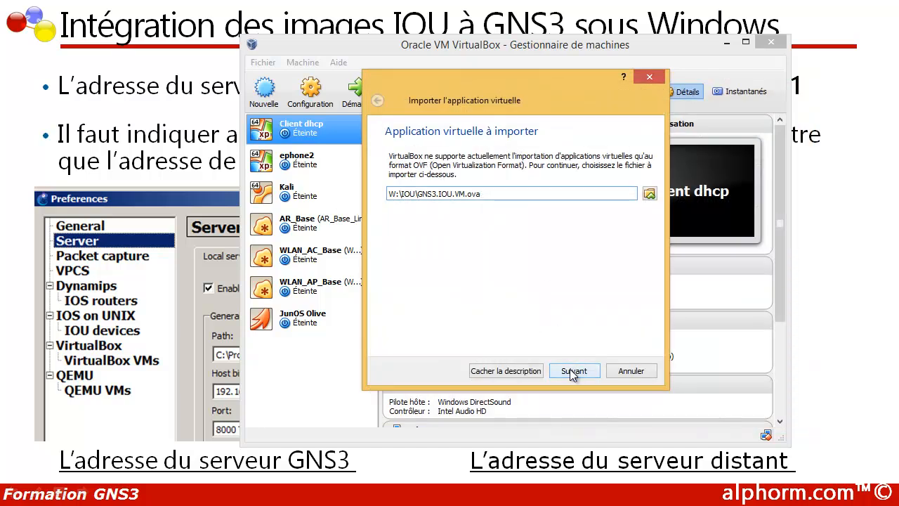
click(573, 372)
Set the appliance's memory to 512 Mo and import GNS3 IOU VM.
click(572, 373)
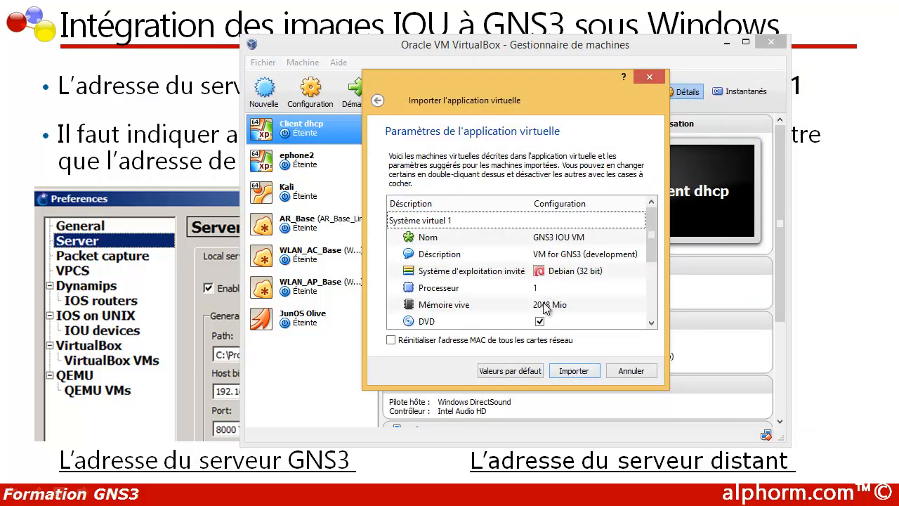
double_click(543, 306)
text(512)
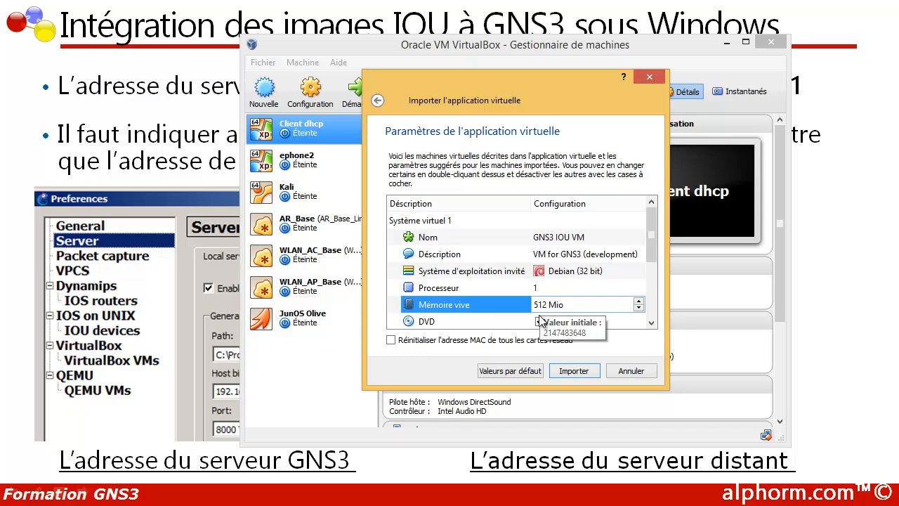
click(565, 371)
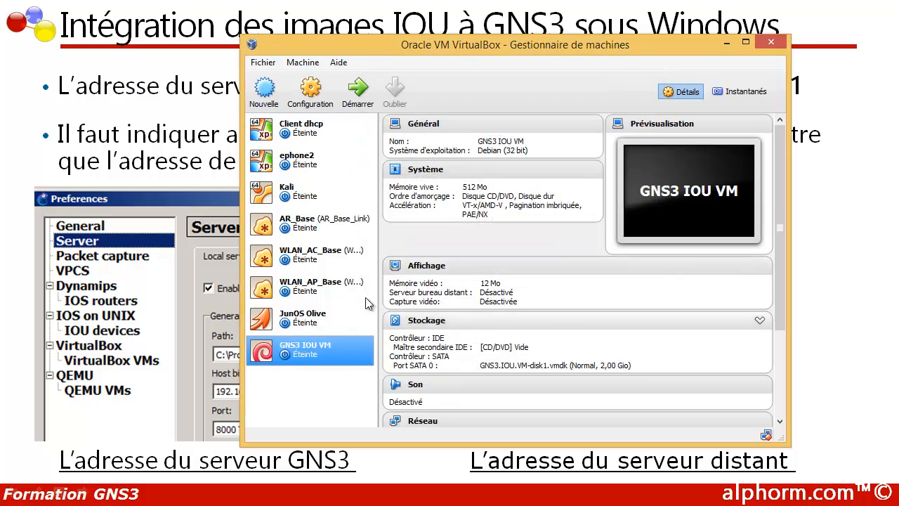
Start GNS3 IOU VM after attaching it to the VirtualBox Host-Only Ethernet Adapter.
click(353, 95)
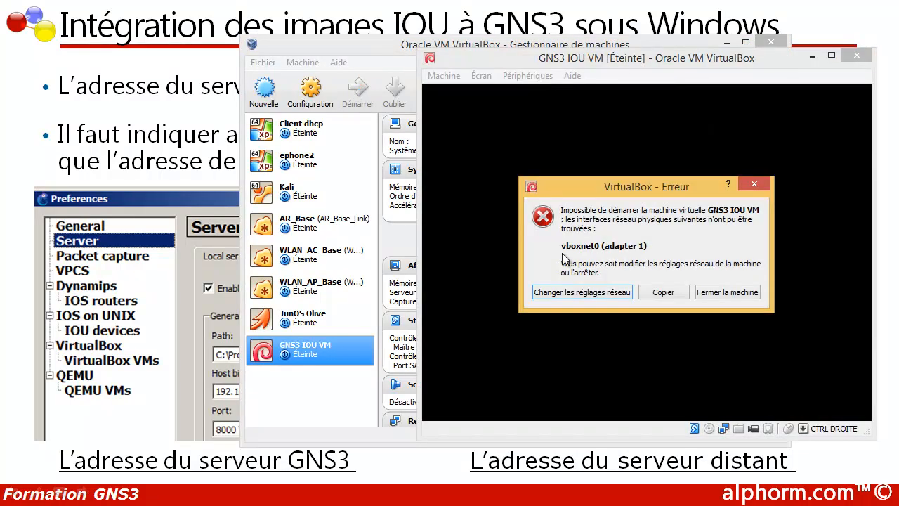
click(589, 300)
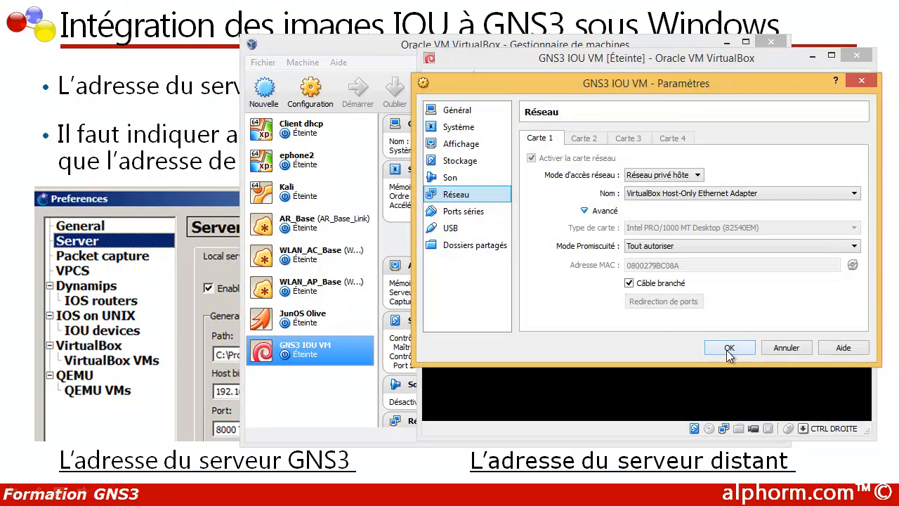
click(730, 345)
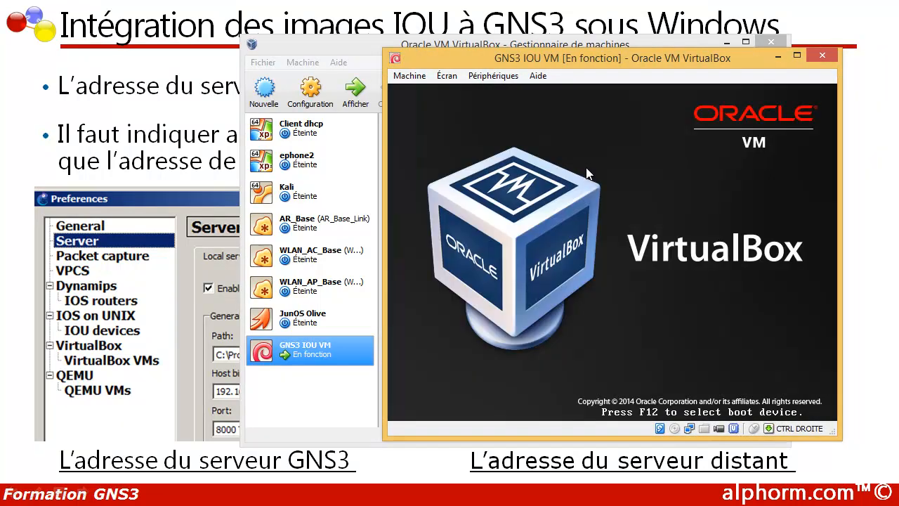
drag(572, 60, 436, 40)
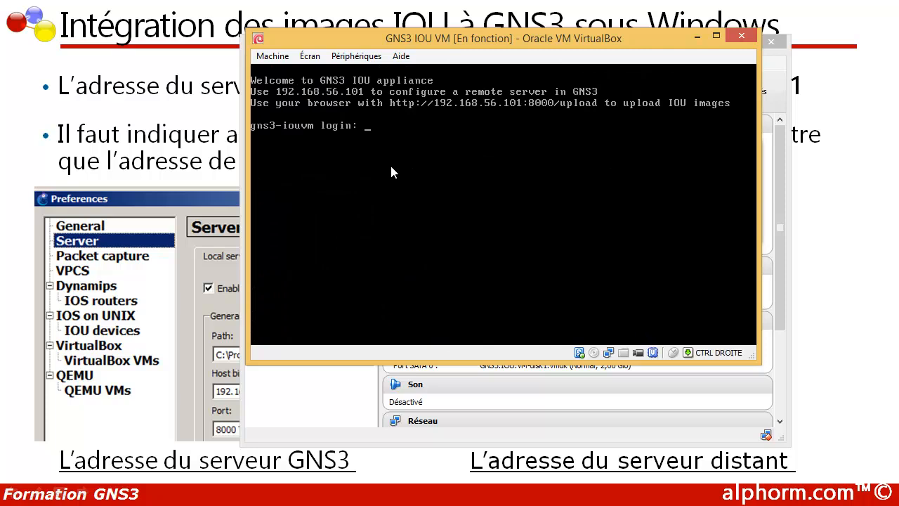
Log in to the VM console as root with the root password.
text(root)
key(Return)
text(cisco)
key(Return)
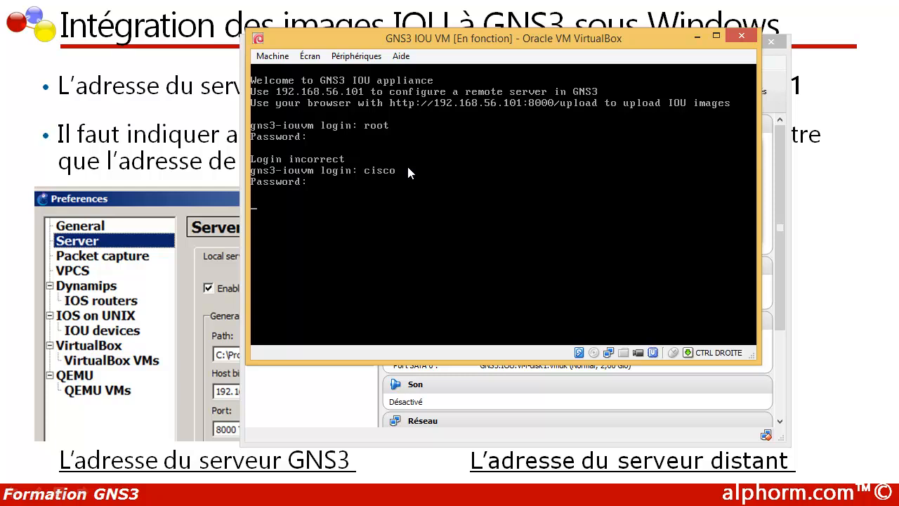
text(root)
key(Return)
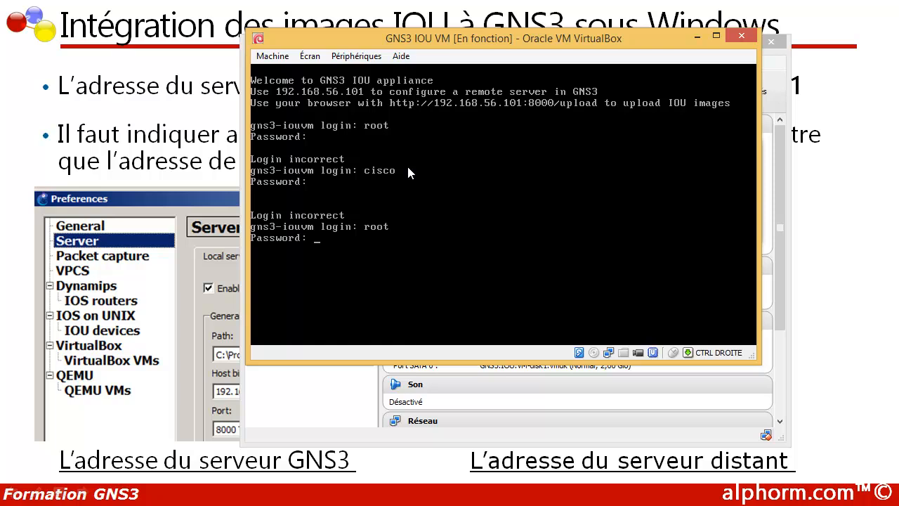
key(Return)
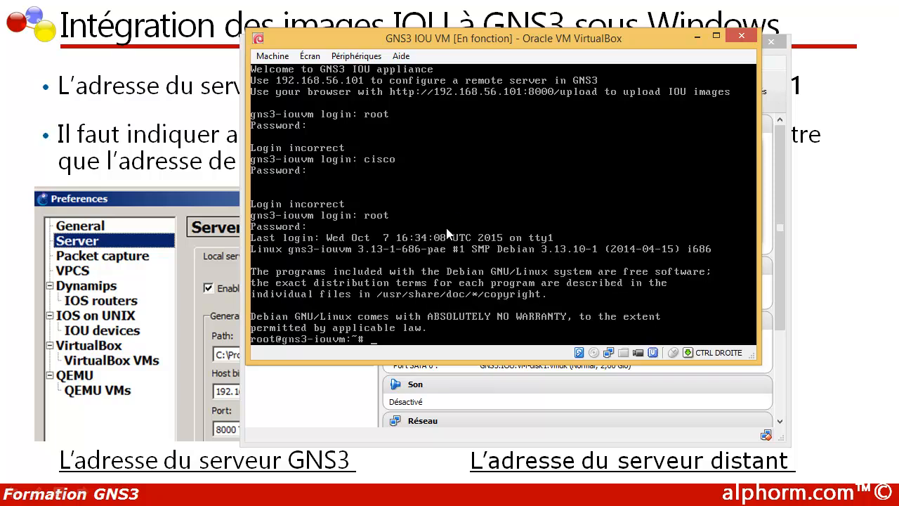
Run ifconfig eth0 to show the address 192.168.56.101, mask 255.255.255.0.
key(Return)
key(Return)
key(Return)
text(if)
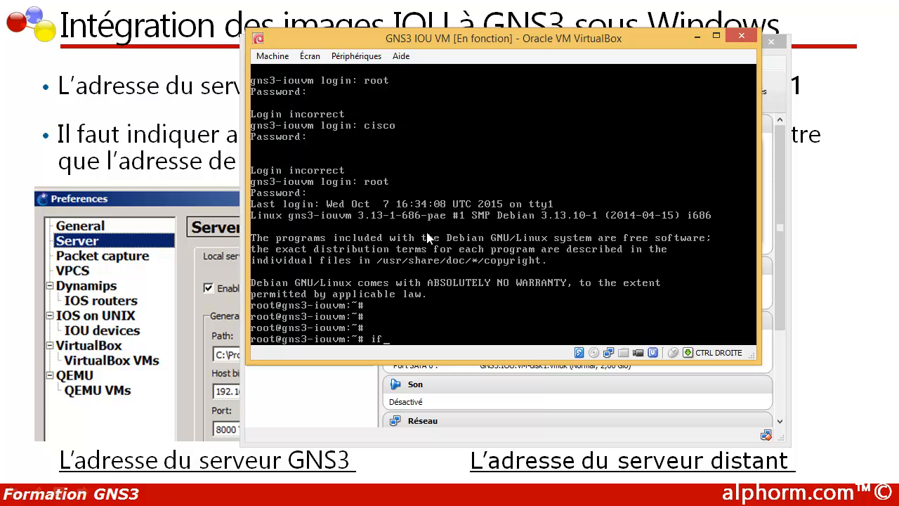
text(config eth0)
key(Return)
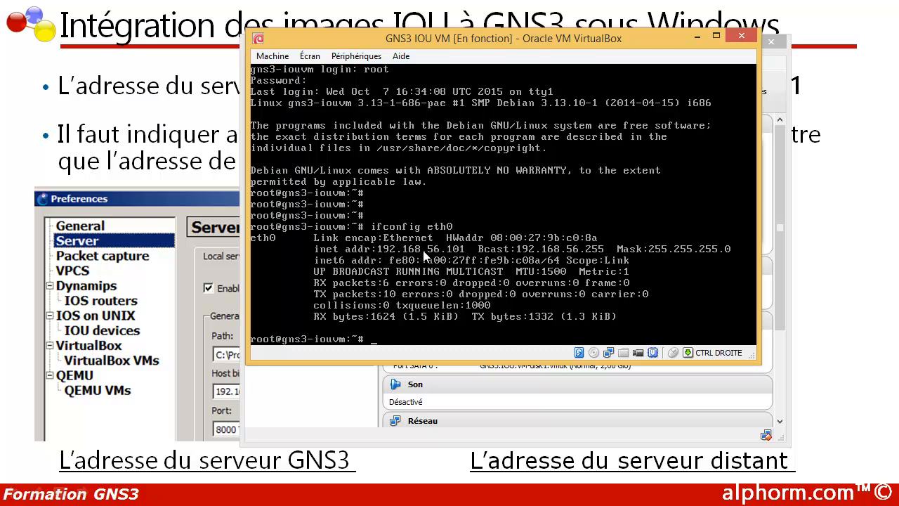
Display the appliance's welcome banner with cat /etc/issue.
click(388, 342)
text(cqt)
key(BackSpace)
key(BackSpace)
key(BackSpace)
text(at /etc/issue)
key(Return)
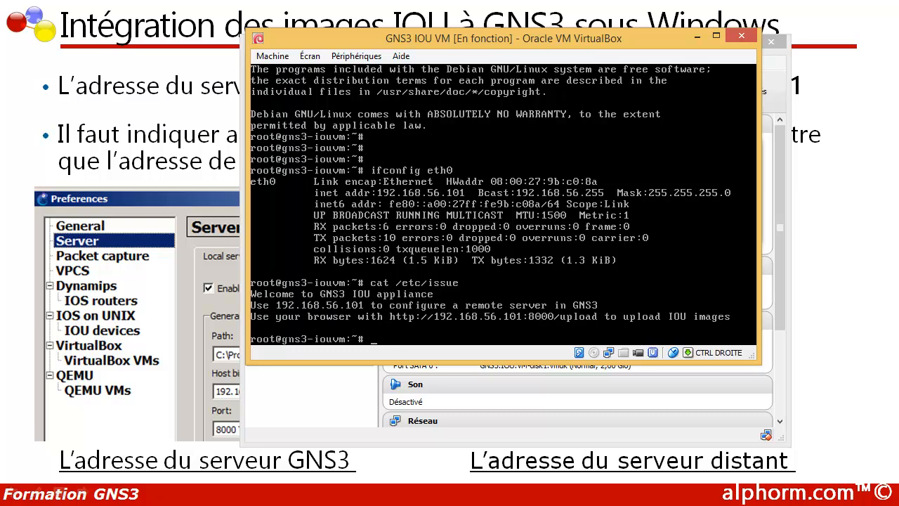
Ping host 192.168.56.1 to confirm 0% packet loss, then go to the Windows Start screen.
text(ping 192.168.56.1)
key(Return)
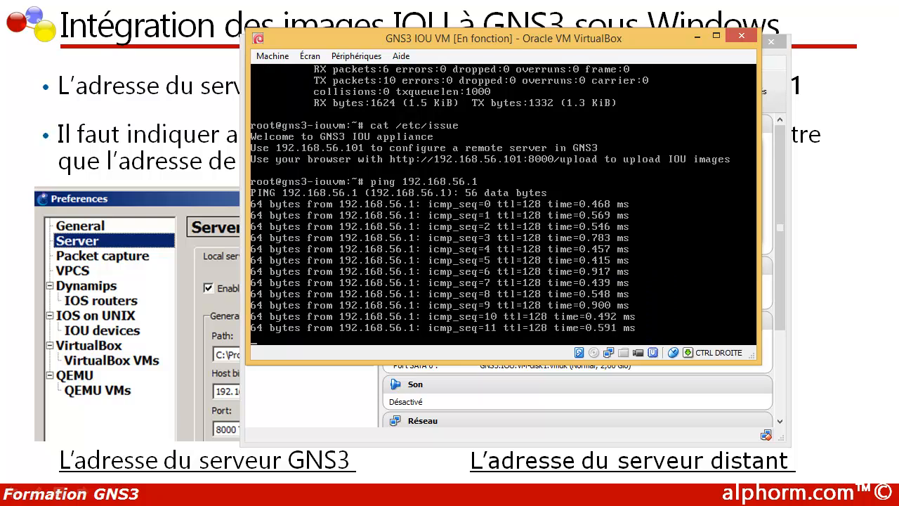
key(ctrl+c)
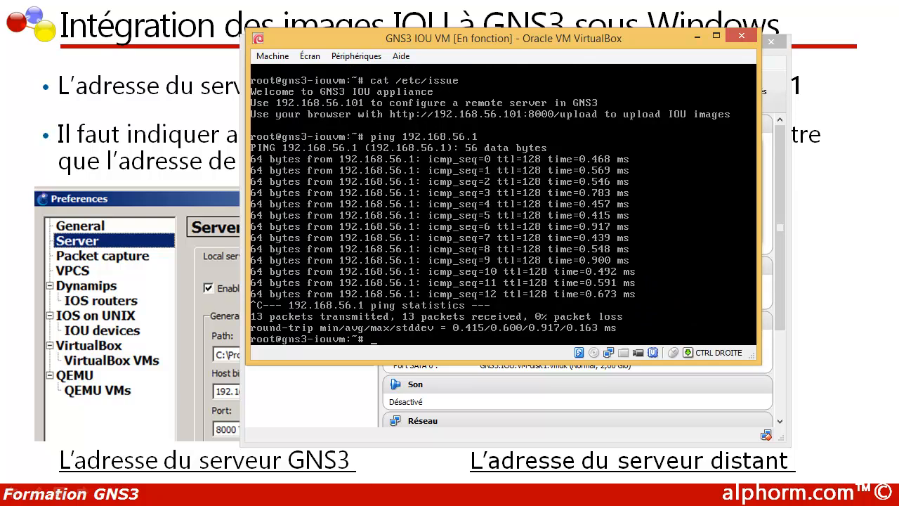
key(super)
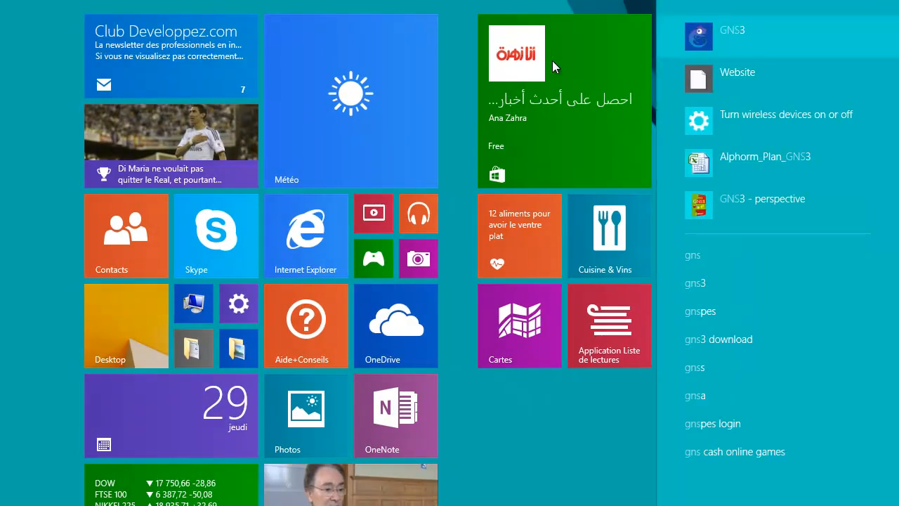
Launch GNS3 and bind the local server to host address 192.168.56.1.
click(729, 33)
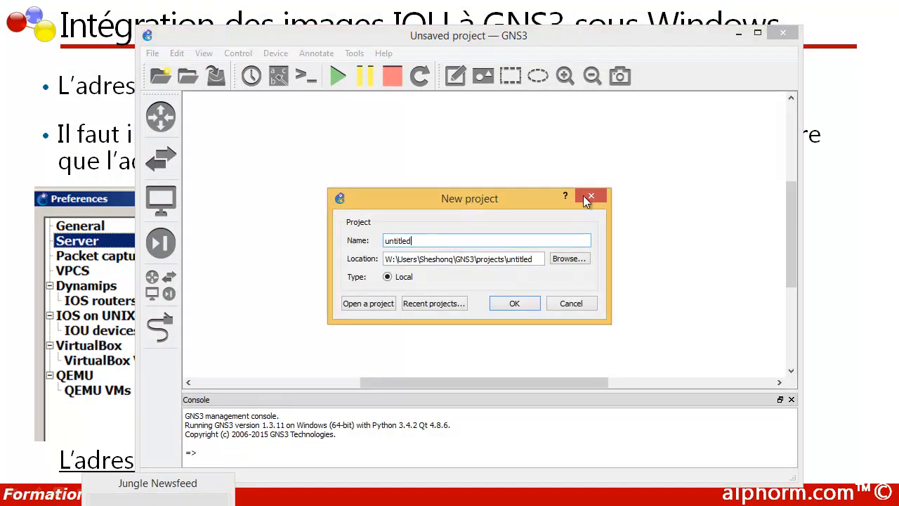
click(587, 201)
click(176, 53)
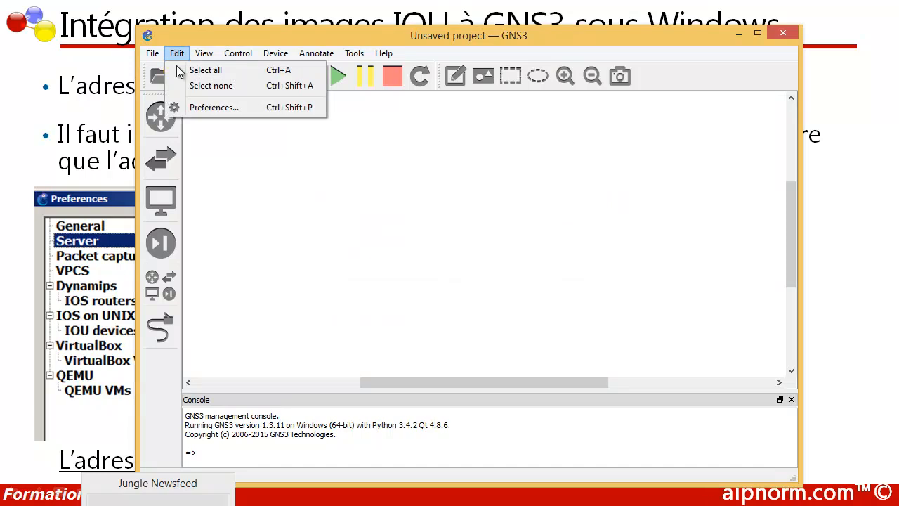
click(190, 109)
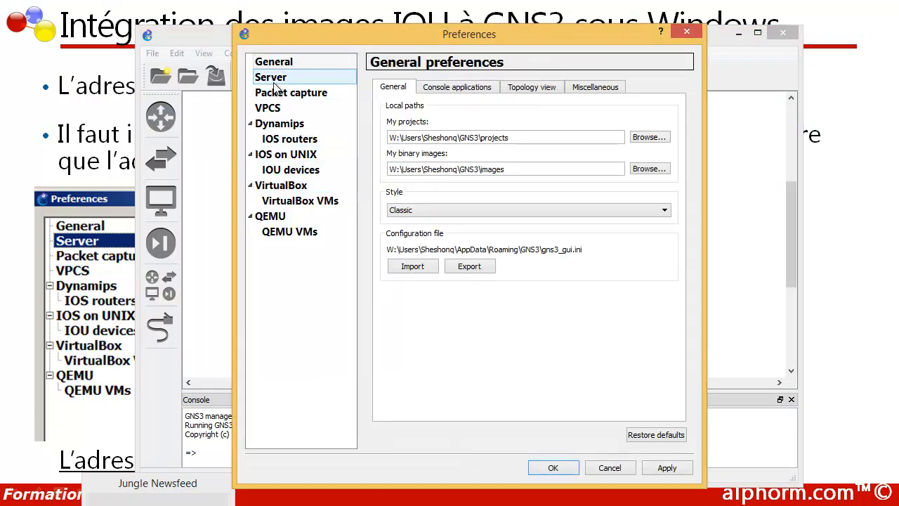
click(276, 79)
click(422, 201)
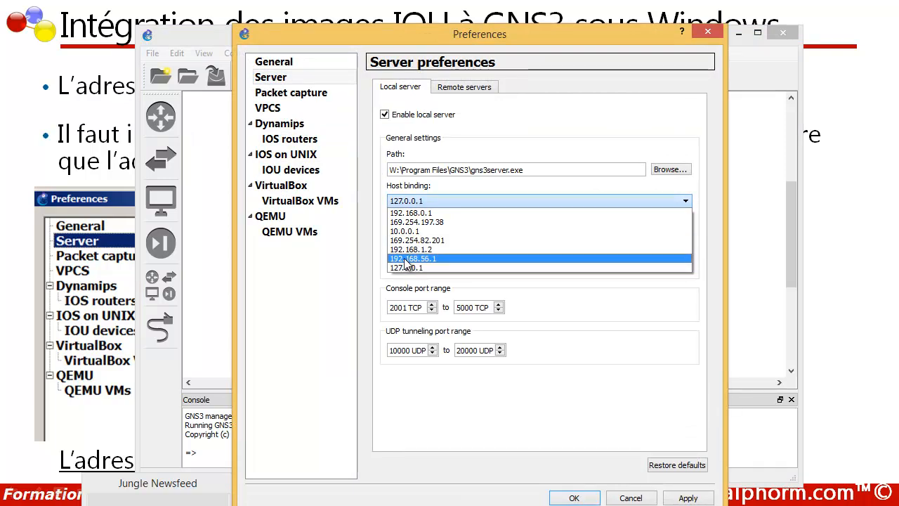
click(407, 259)
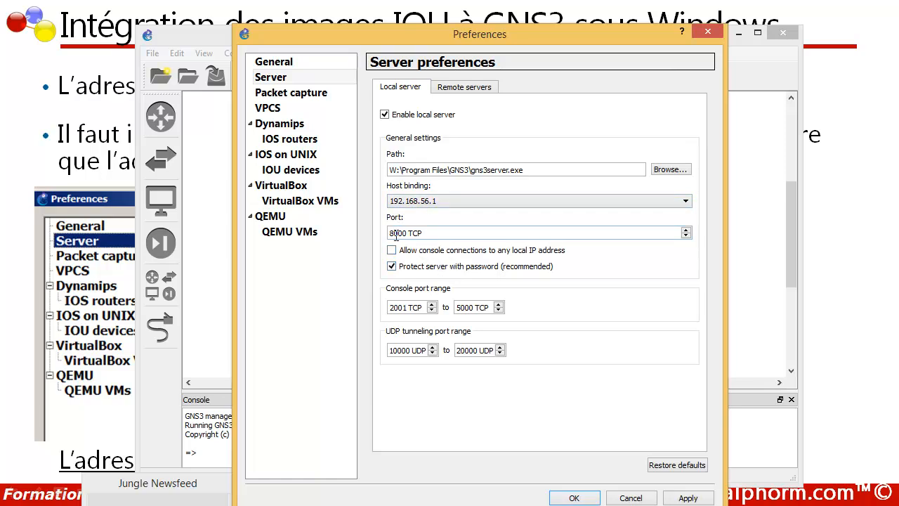
Add remote server 192.168.56.101 on port 8000 and save the preferences.
click(458, 88)
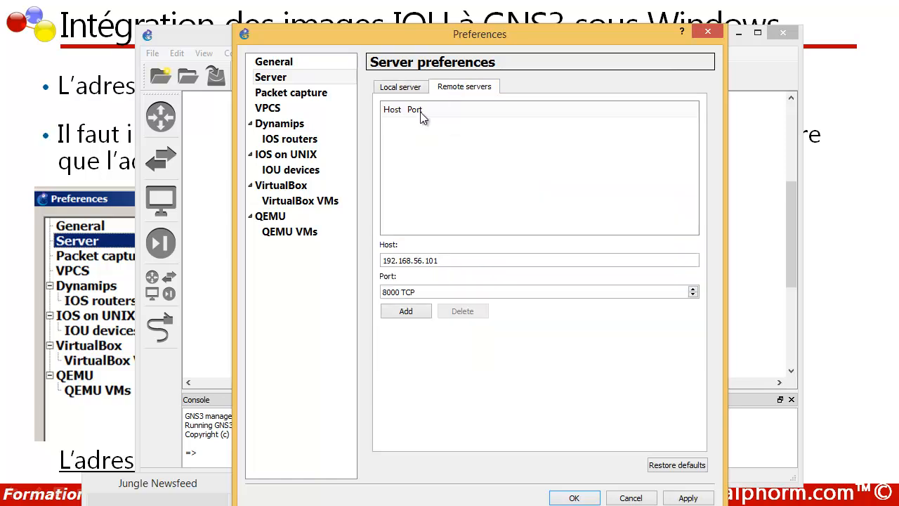
click(406, 313)
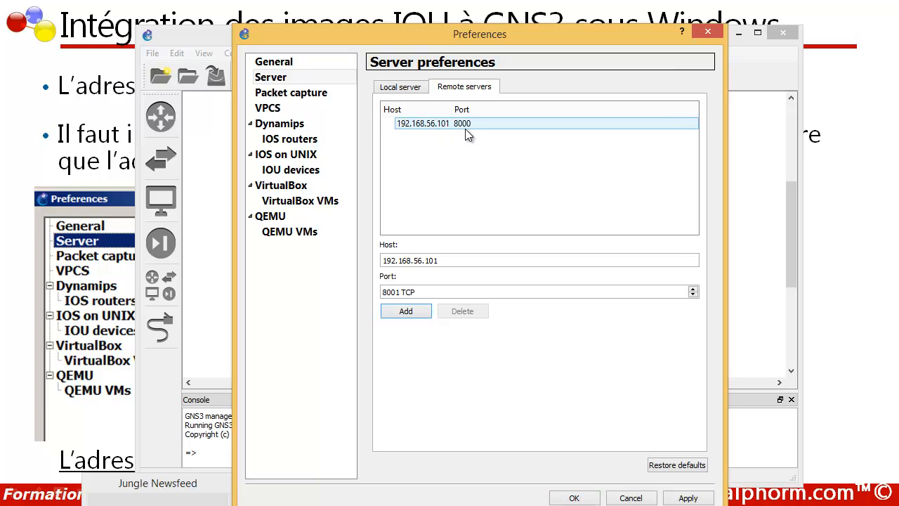
click(681, 496)
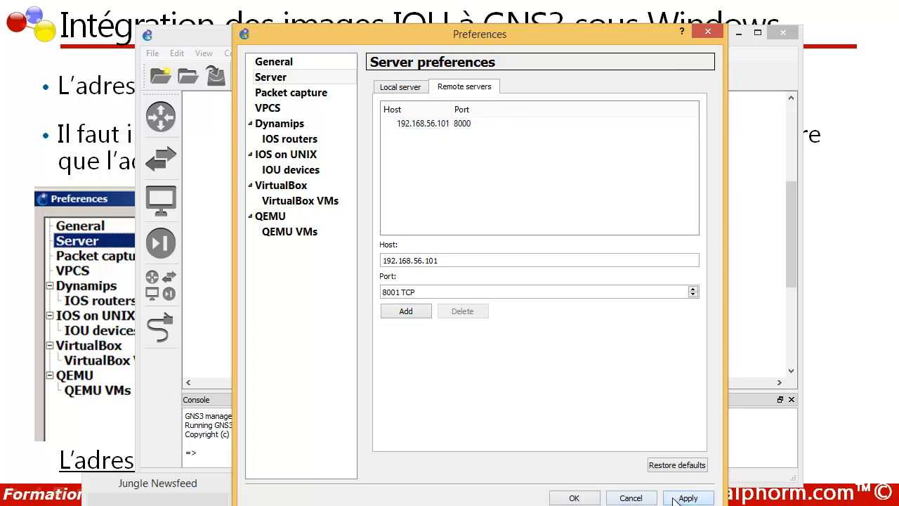
click(565, 498)
click(576, 498)
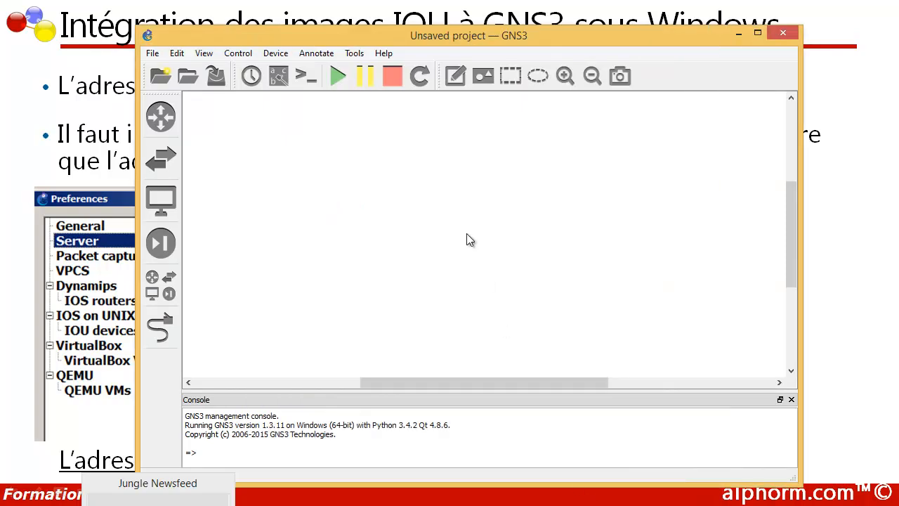
click(165, 504)
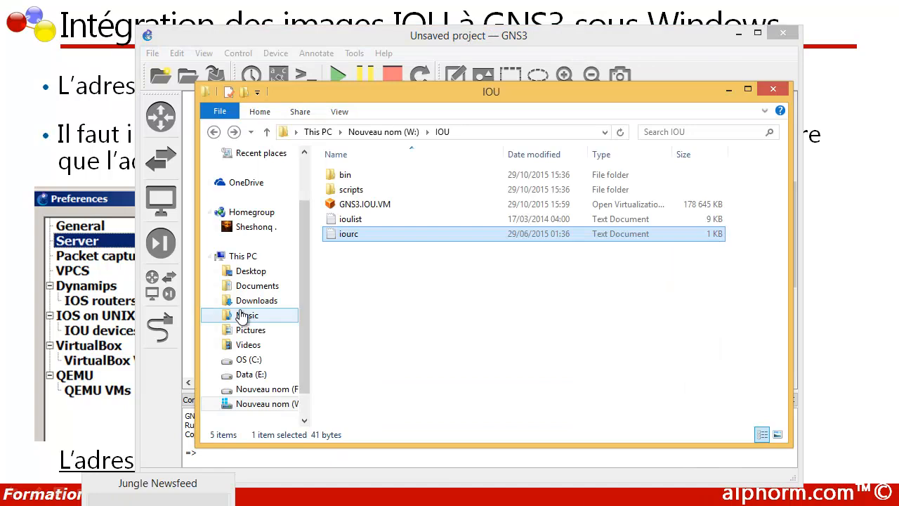
double_click(344, 175)
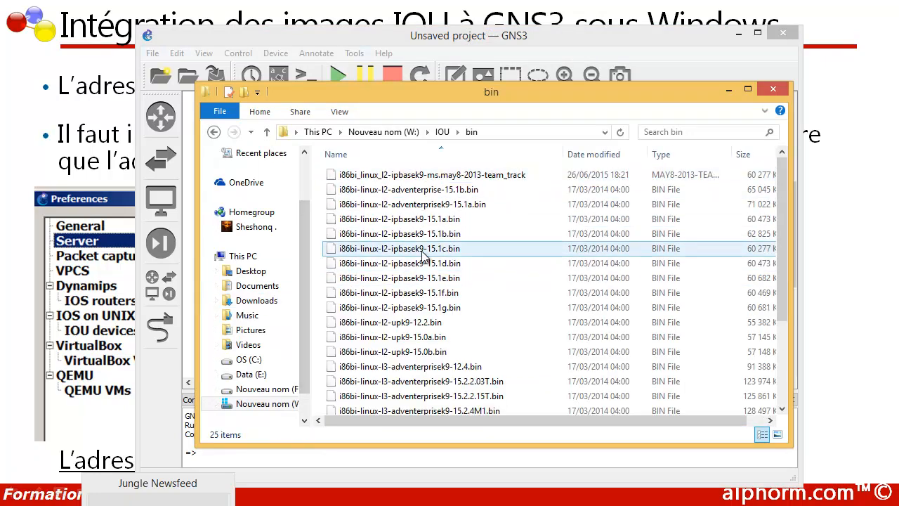
scroll(422, 257, down, 3)
scroll(422, 257, up, 3)
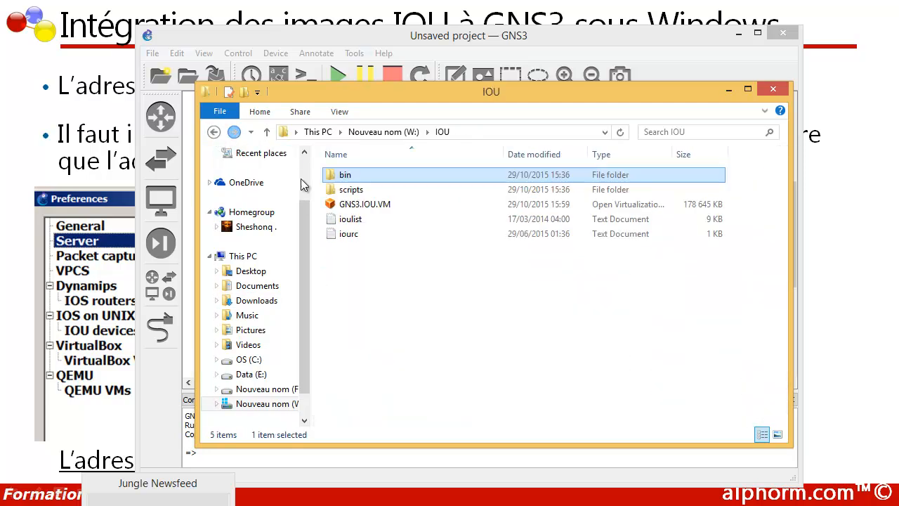
click(214, 131)
click(372, 237)
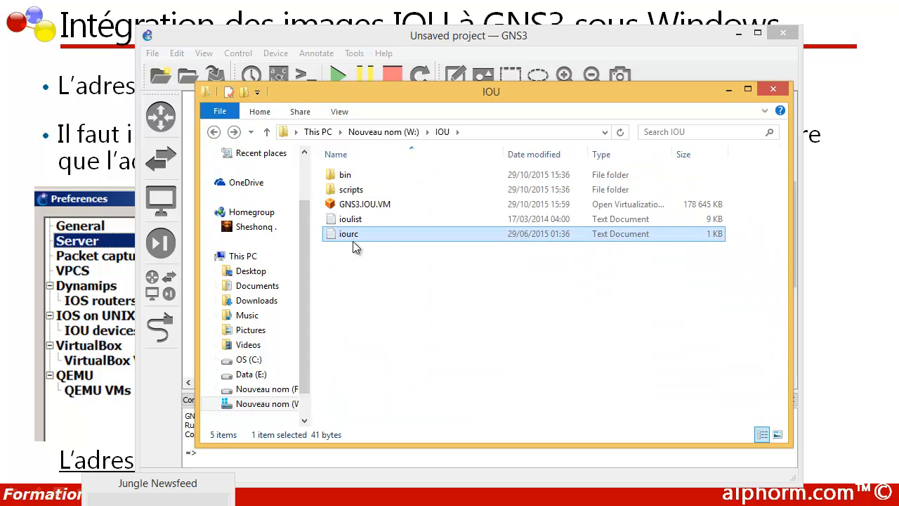
click(728, 92)
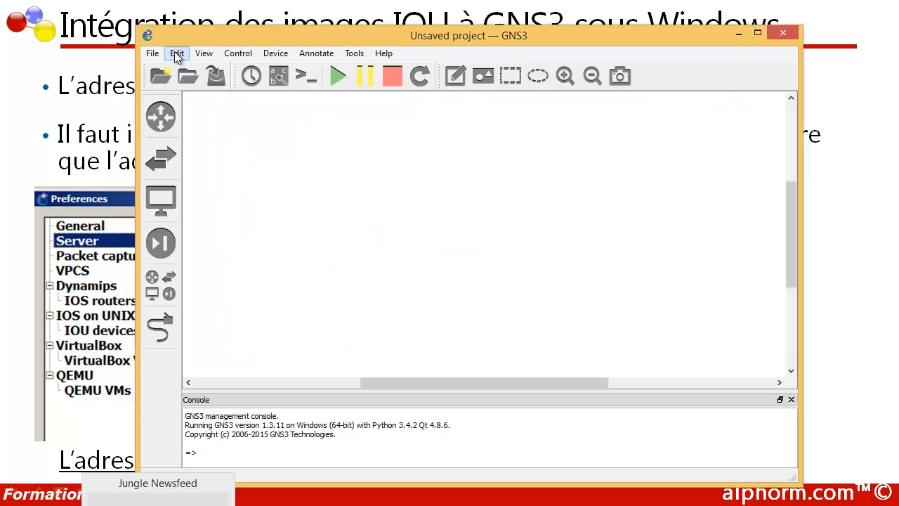
Show GNS3's IOS on UNIX preferences and focus the empty IOURC path field.
drag(203, 38, 185, 31)
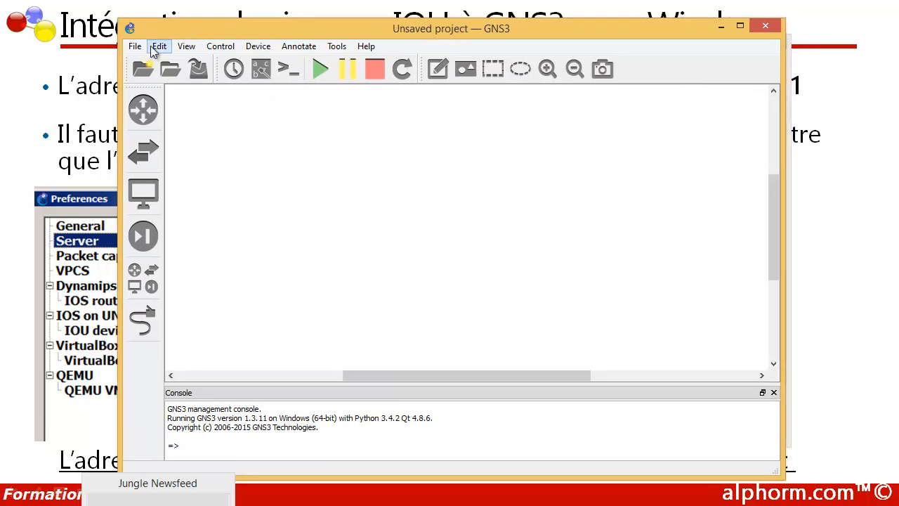
click(160, 48)
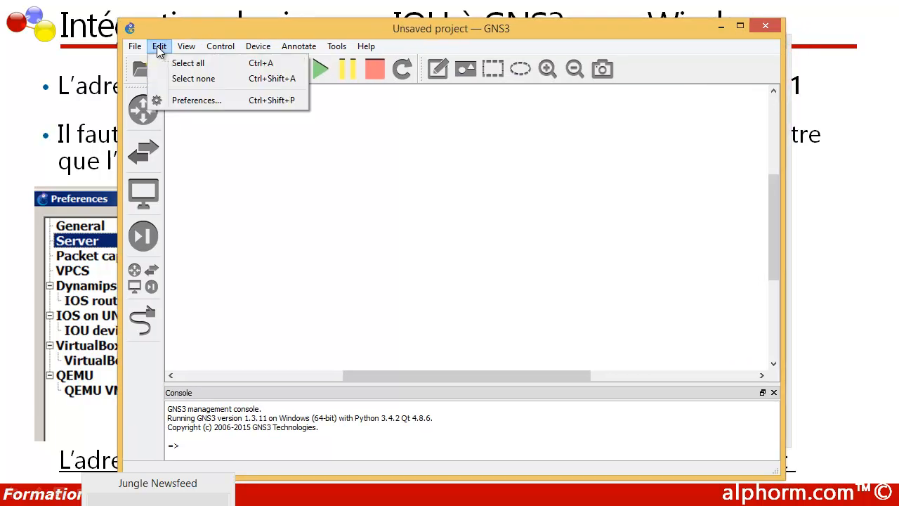
click(169, 105)
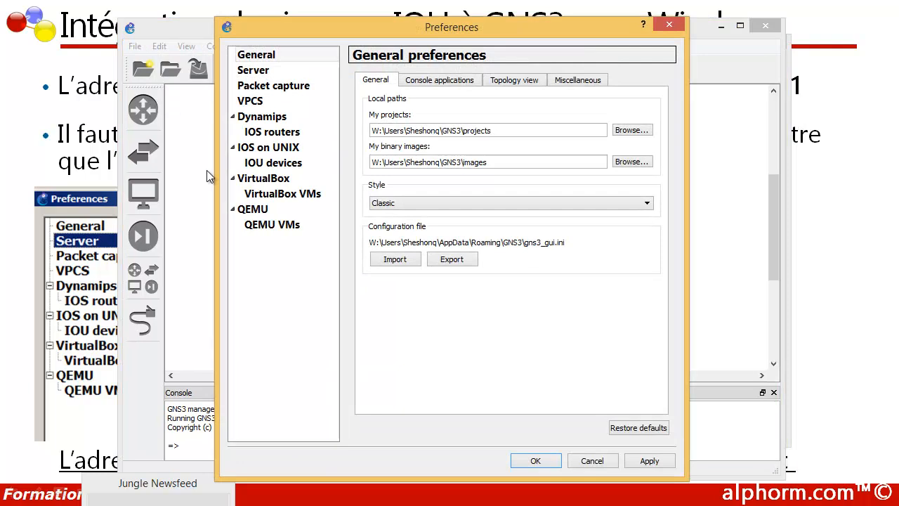
click(265, 153)
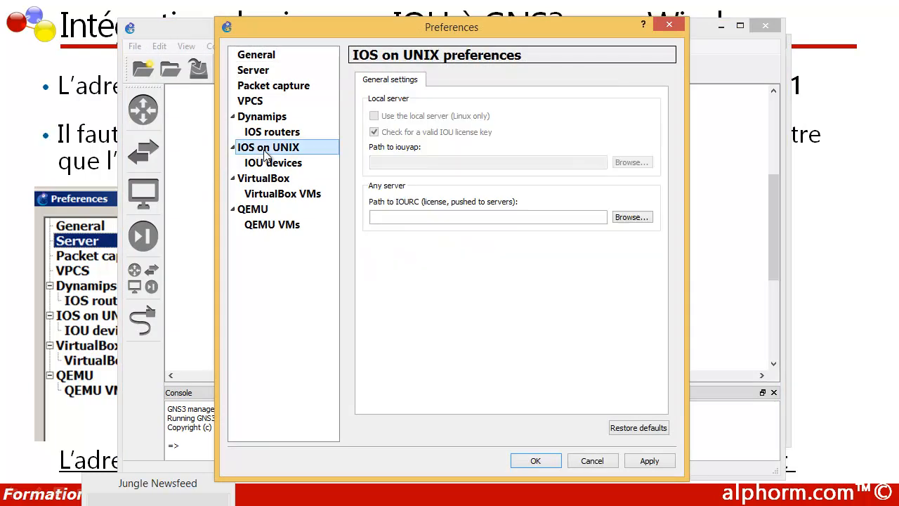
click(433, 217)
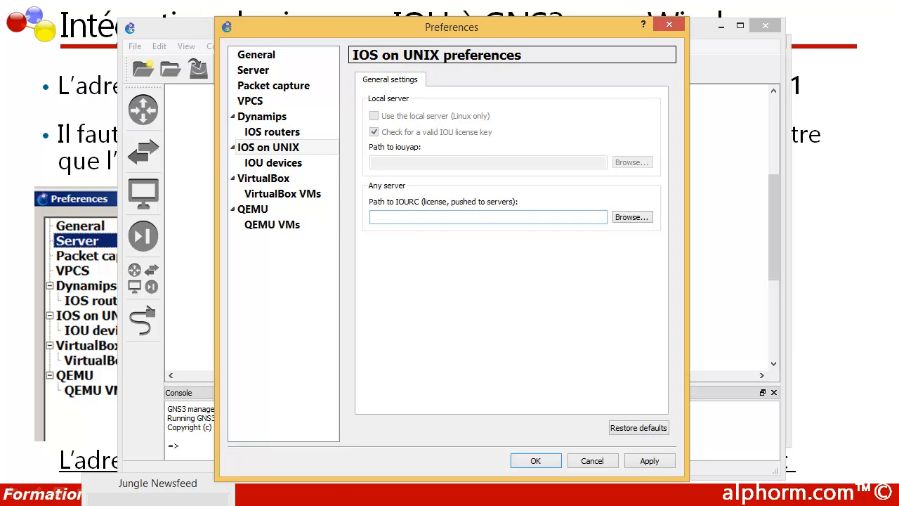
key(alt+Tab)
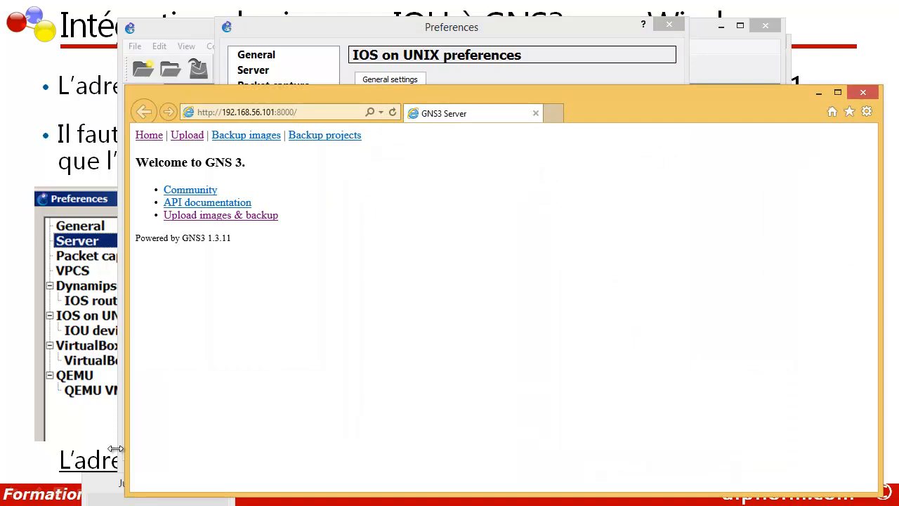
Open the Upload images & backup page on the server at 192.168.56.101:8000.
click(259, 111)
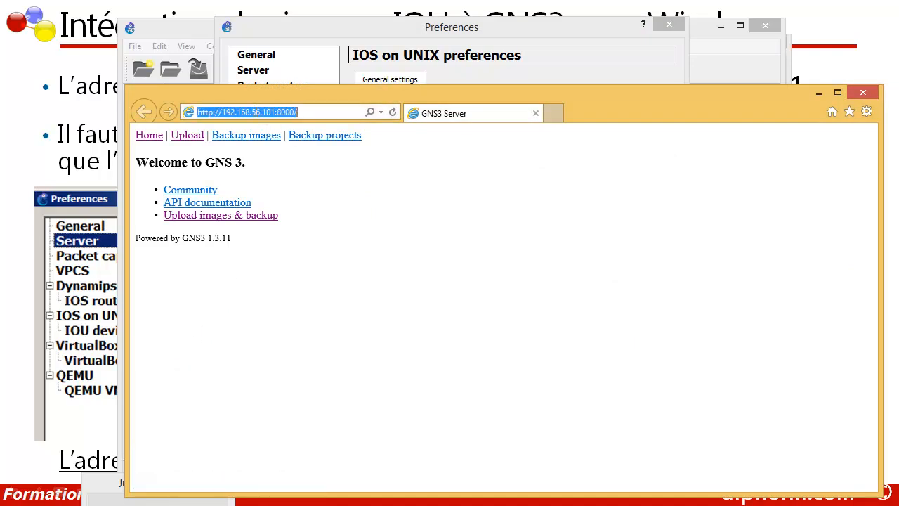
click(201, 116)
drag(199, 115, 211, 115)
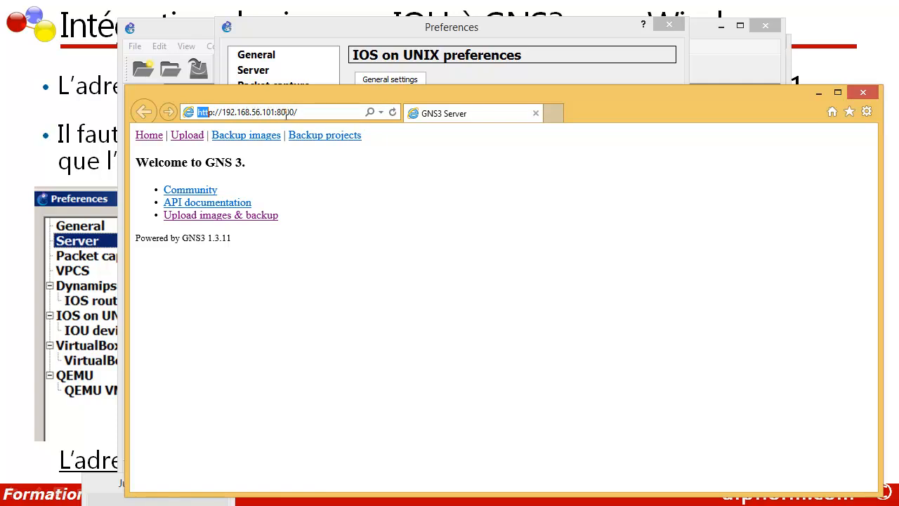
click(205, 217)
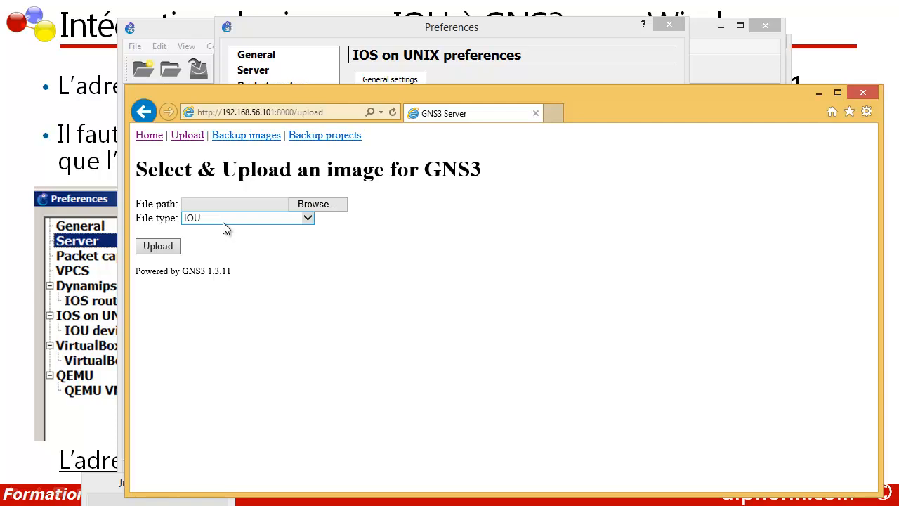
Upload i86bi-linux-l2-adventerprisek9-15.1a.bin from the Switch bin folder as an IOU image.
click(301, 207)
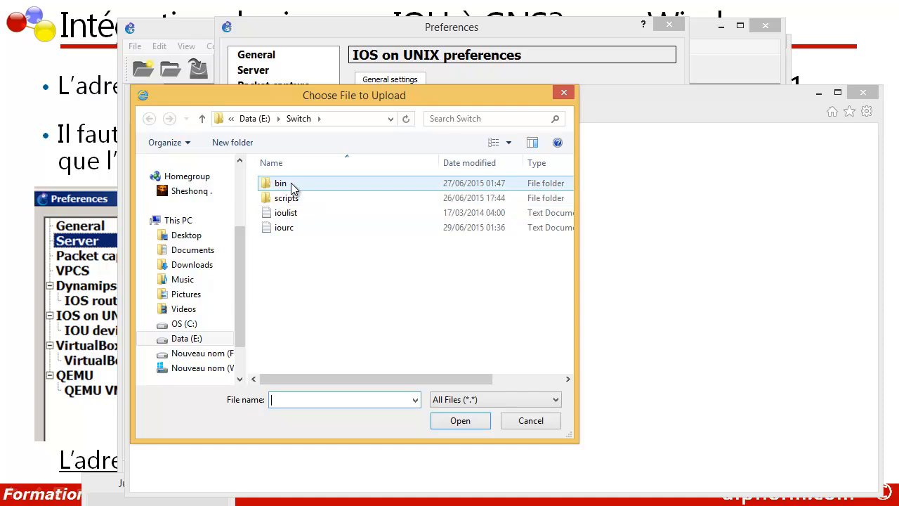
double_click(295, 188)
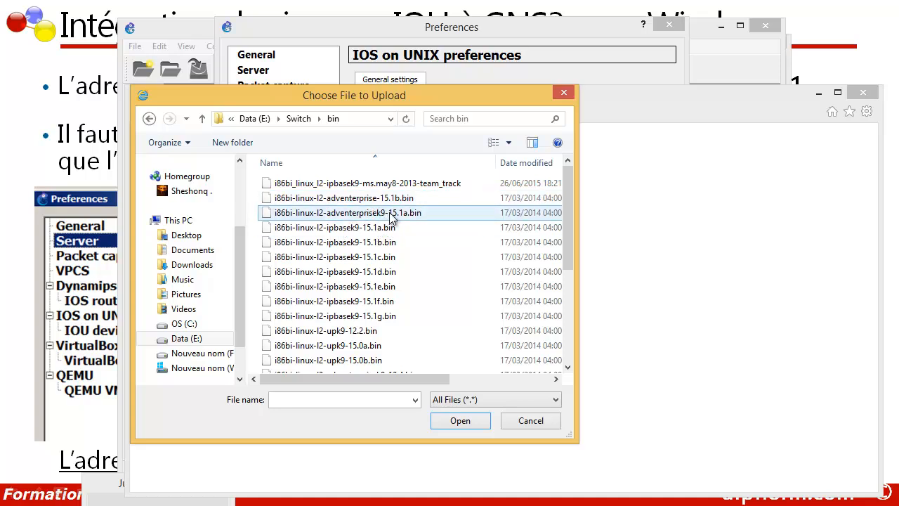
click(302, 218)
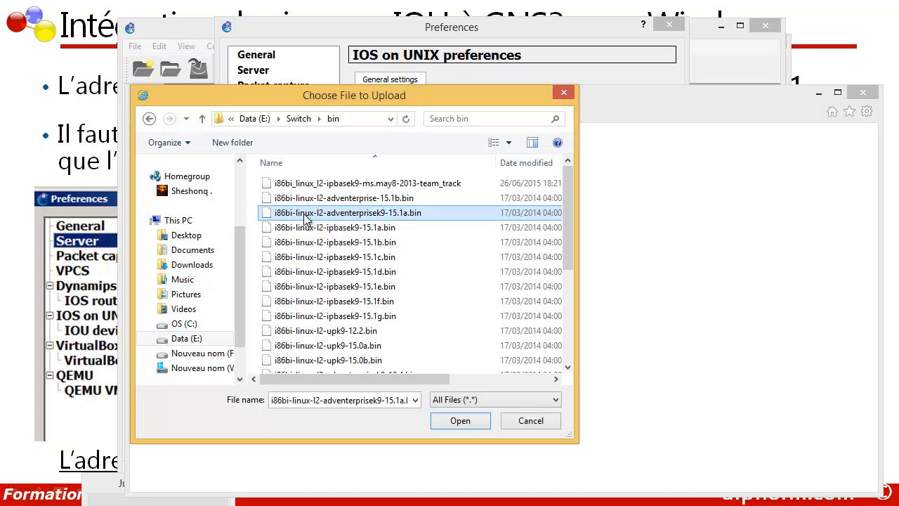
click(453, 419)
click(179, 243)
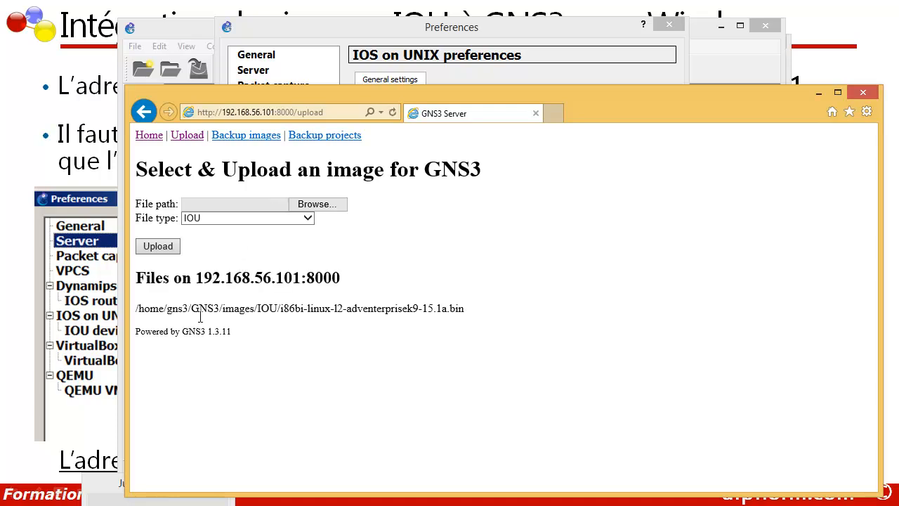
Upload the iourc file from E:\Switch with file type IOU licence (iourc).
click(298, 206)
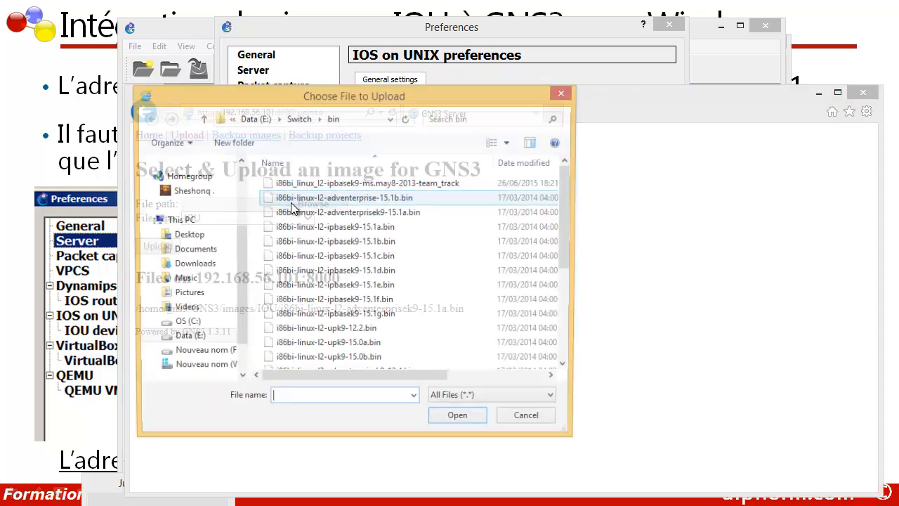
click(349, 118)
click(323, 118)
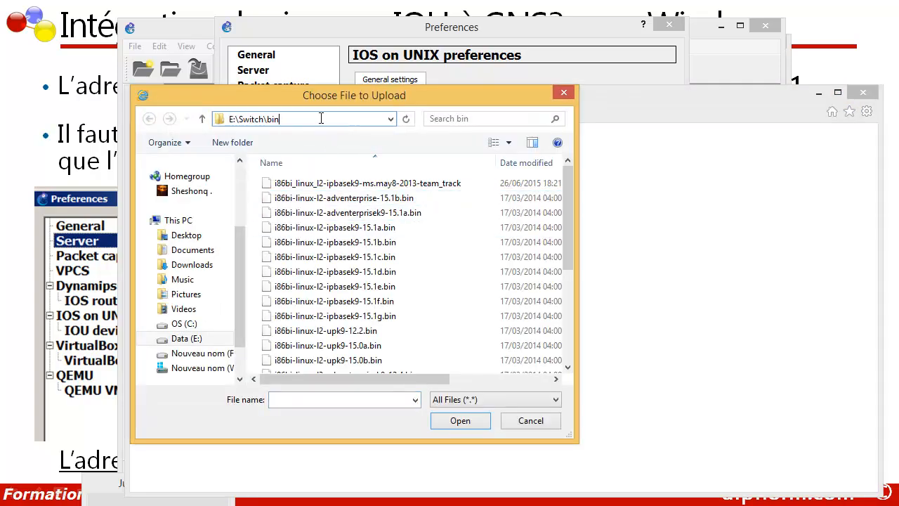
key(BackSpace)
key(BackSpace)
key(BackSpace)
key(Return)
click(284, 229)
double_click(286, 227)
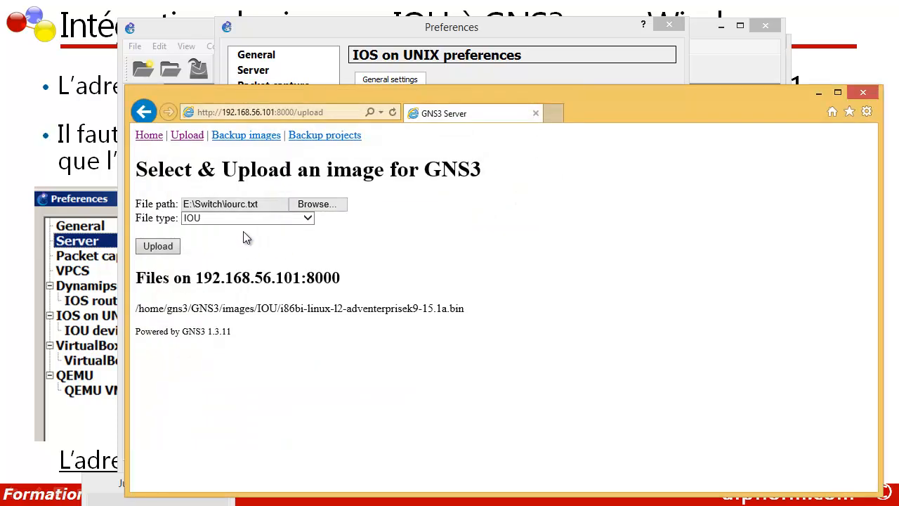
click(306, 220)
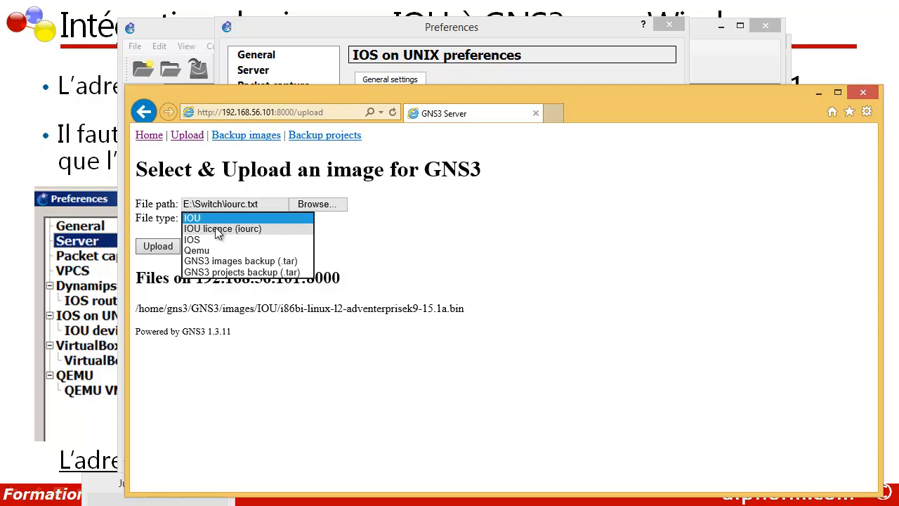
click(207, 232)
click(158, 250)
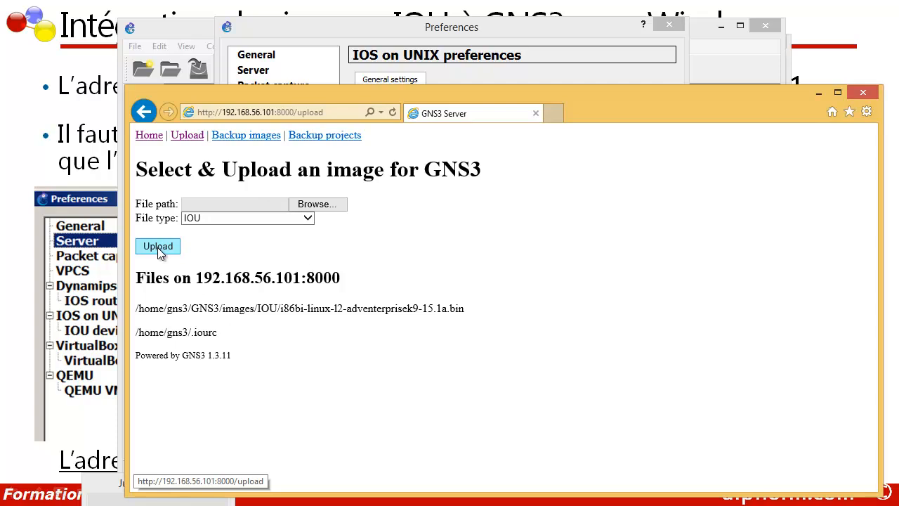
Copy the /home/gns3/.iourc path and return to GNS3's preferences.
drag(218, 332, 134, 337)
right_click(148, 340)
click(184, 366)
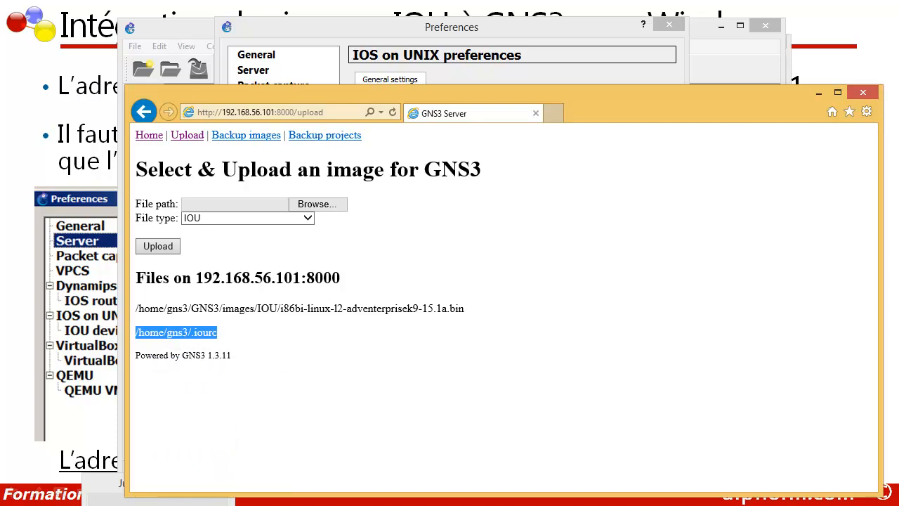
key(alt+Tab)
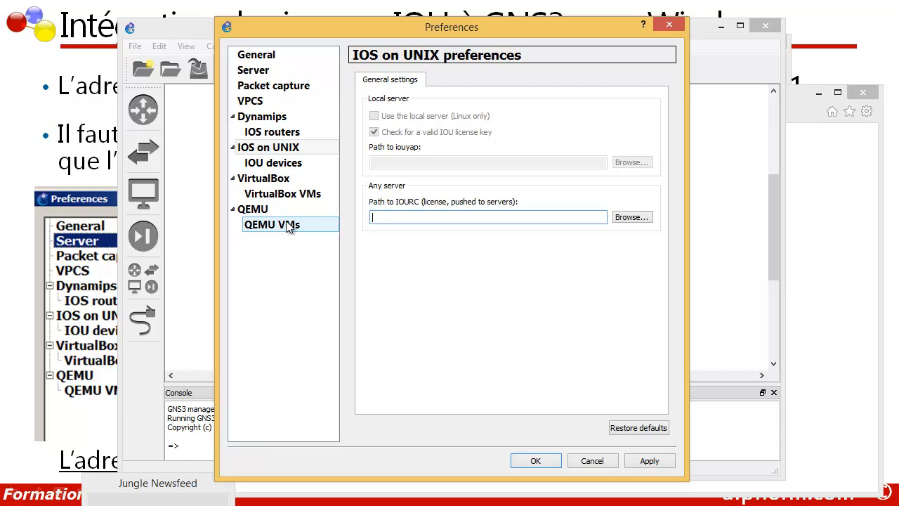
Paste /home/gns3/.iourc as the IOURC licence path, then show the empty IOU device templates page.
click(261, 154)
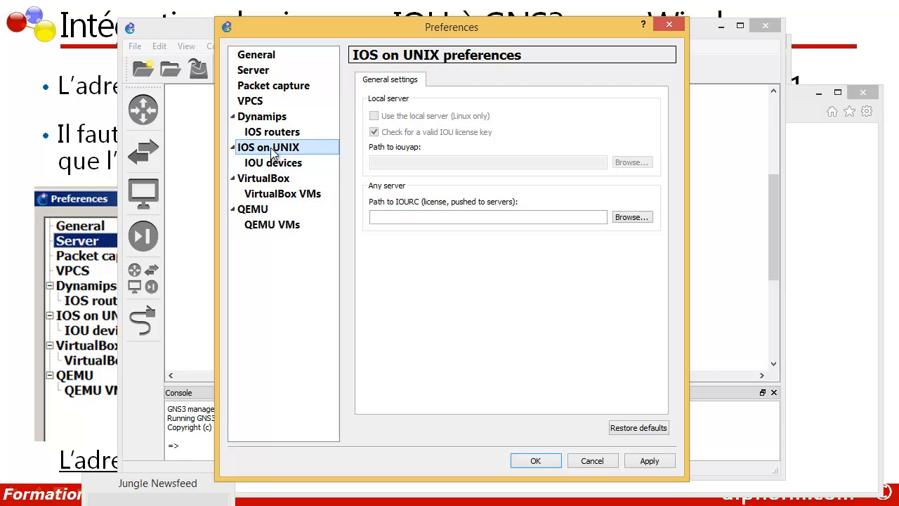
click(385, 218)
right_click(383, 219)
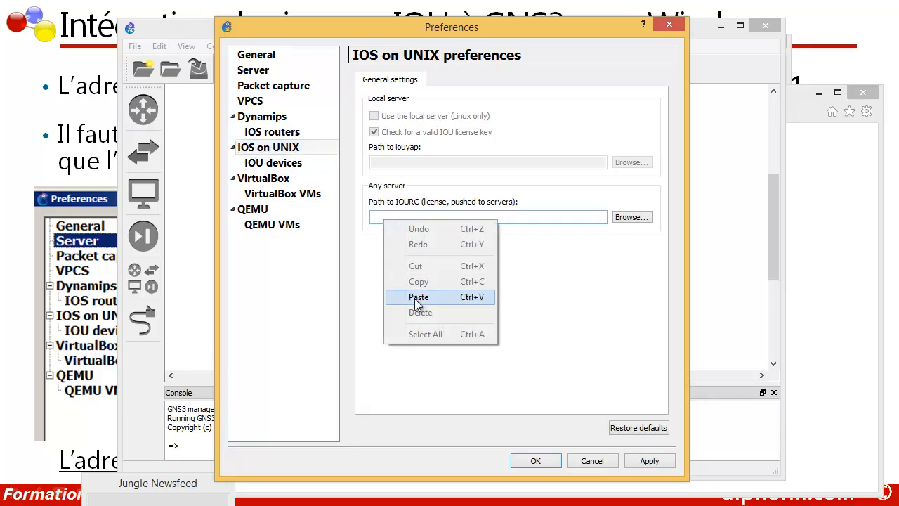
click(391, 301)
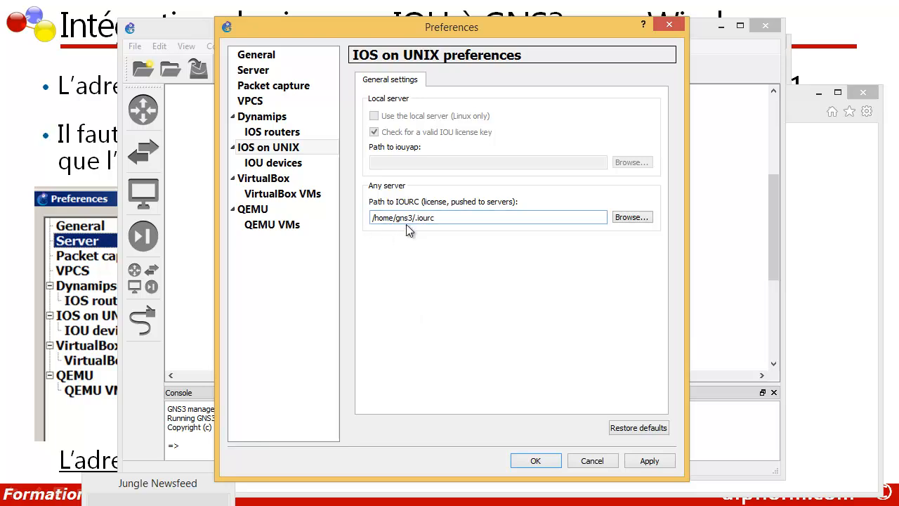
click(269, 166)
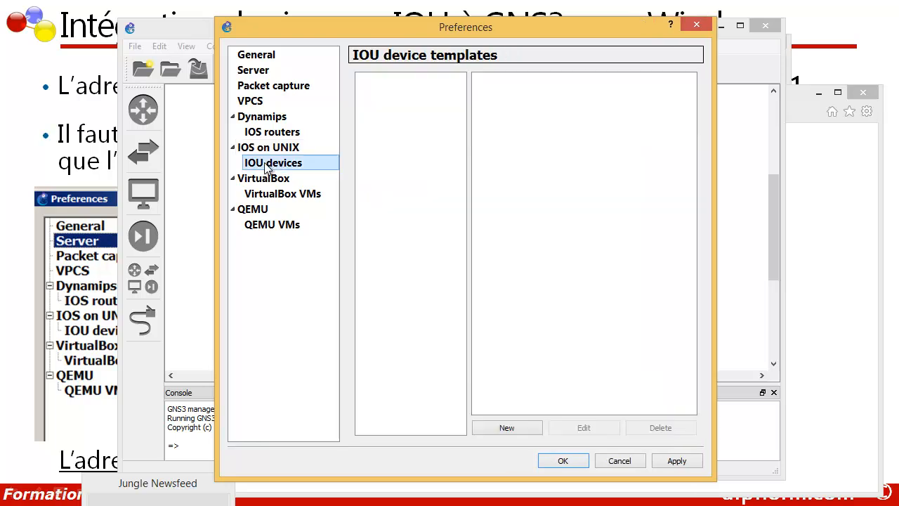
Start a new IOU template on the remote server with load balancing off, then bring up the GNS3 Server page.
click(507, 428)
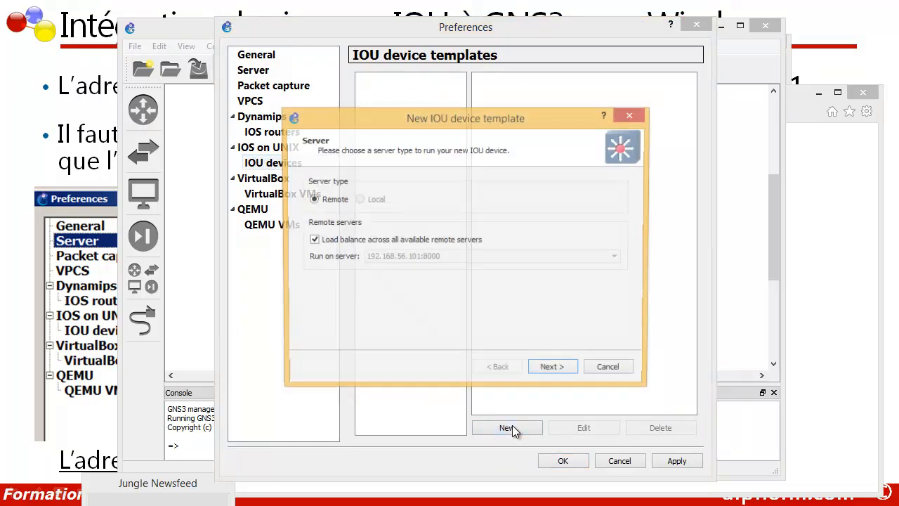
click(334, 246)
click(549, 370)
click(597, 278)
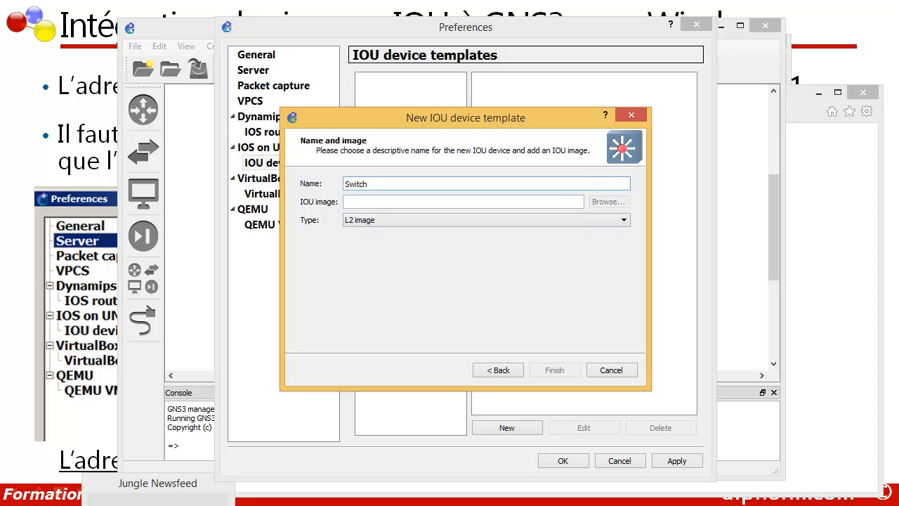
click(145, 505)
Copy the uploaded L2 image's full /home/gns3/GNS3/images/IOU/ path and return to the wizard's IOU image field.
click(401, 307)
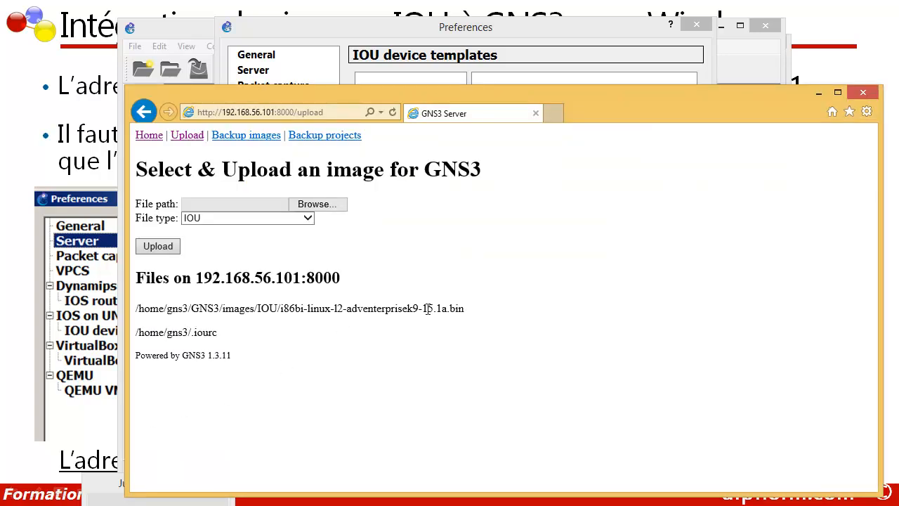
drag(472, 318, 141, 316)
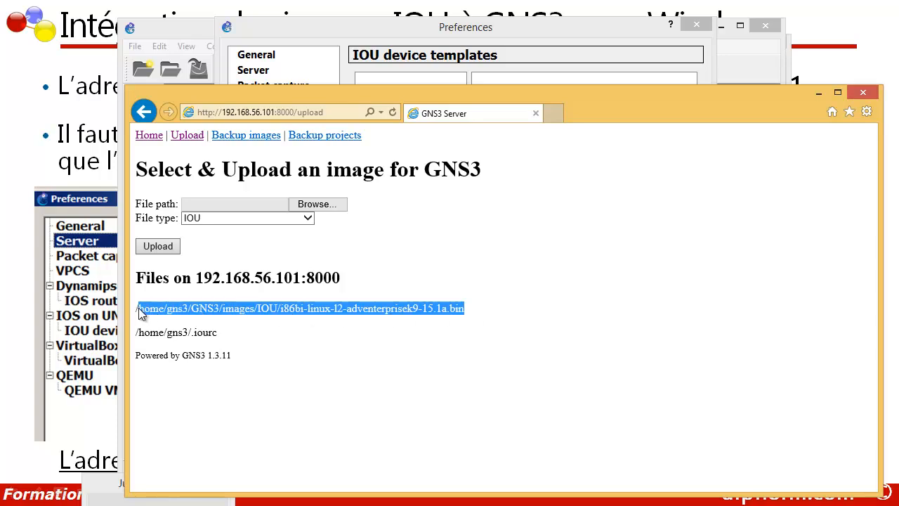
click(138, 309)
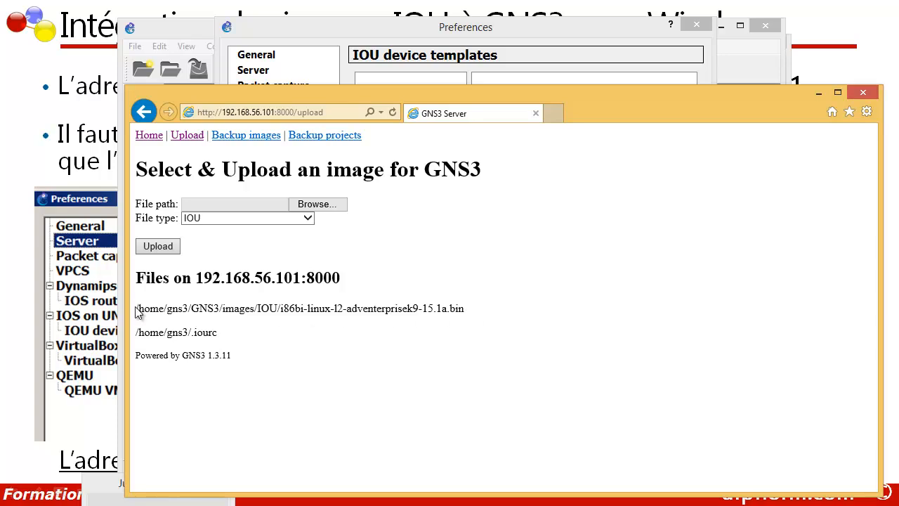
drag(138, 309, 472, 313)
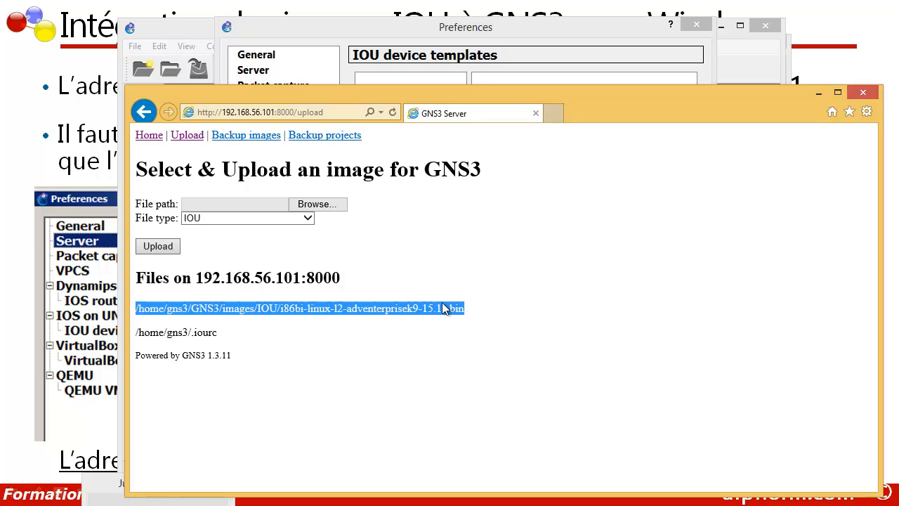
right_click(443, 304)
click(465, 329)
click(818, 93)
click(389, 203)
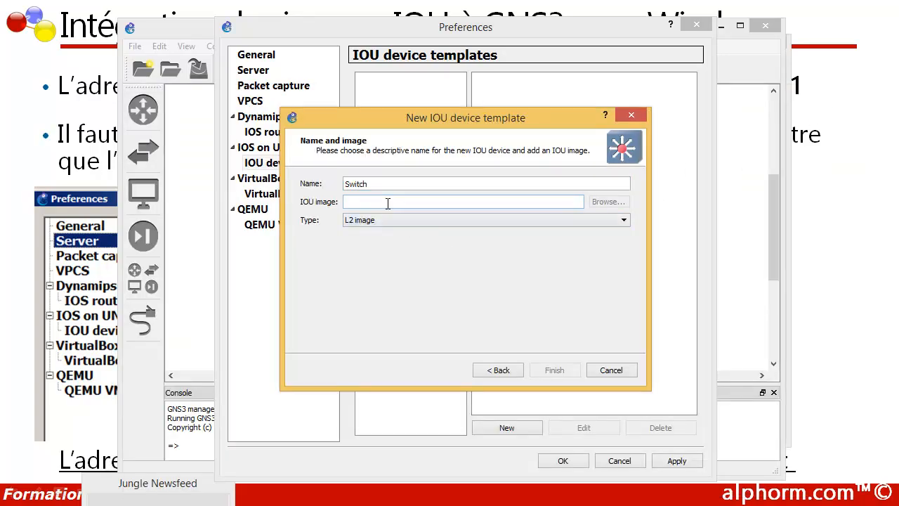
Paste the L2 image path into the Switch template, finish it, and close Preferences with OK.
right_click(387, 203)
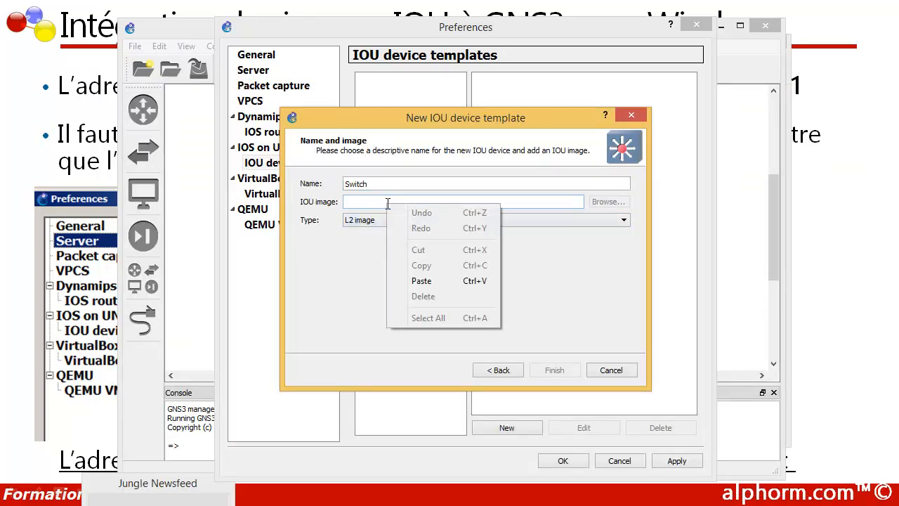
click(420, 281)
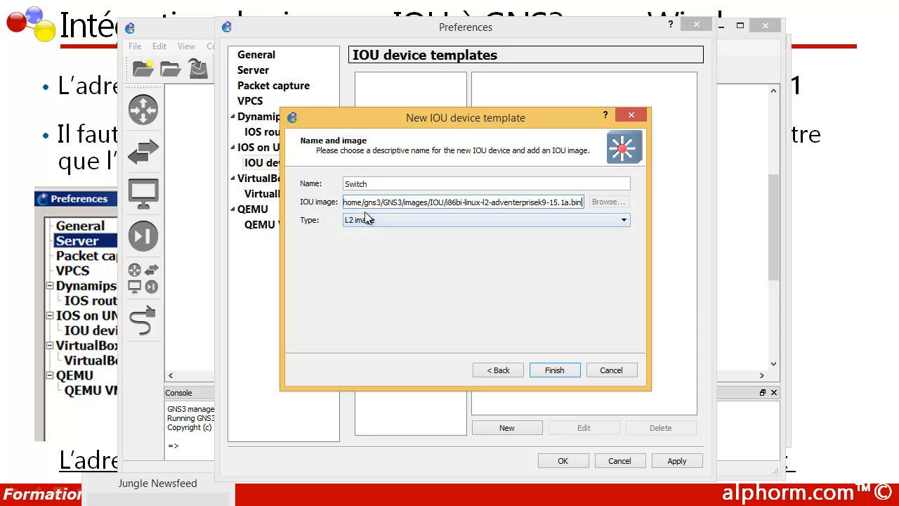
click(554, 370)
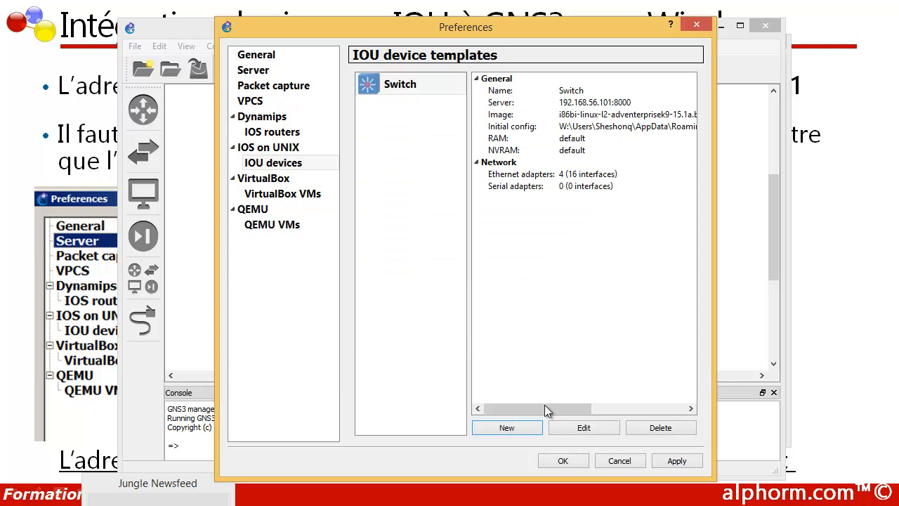
click(562, 460)
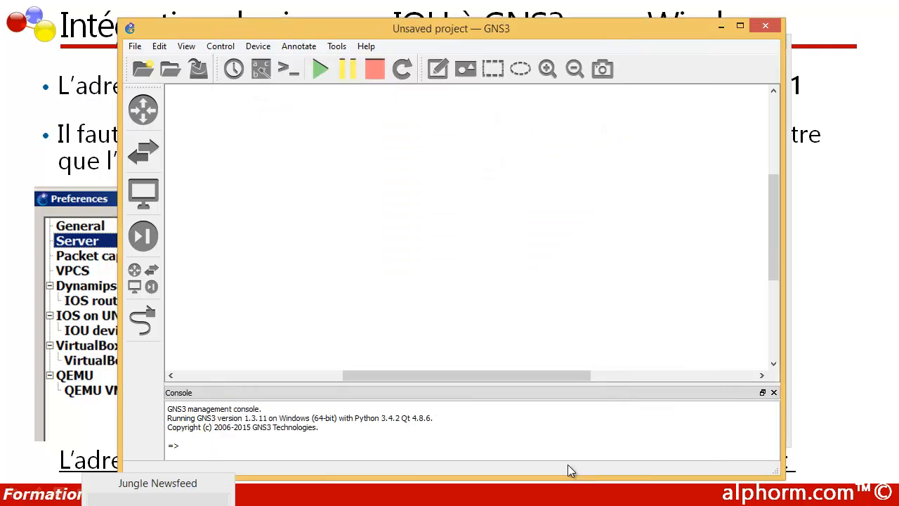
Place a Switch device from the all-devices list onto the workspace as IOU1.
click(136, 285)
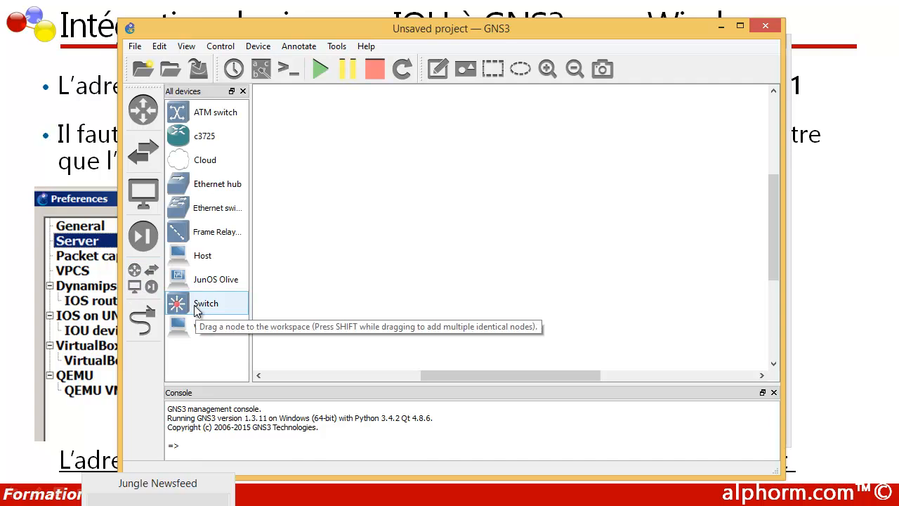
drag(197, 311, 392, 216)
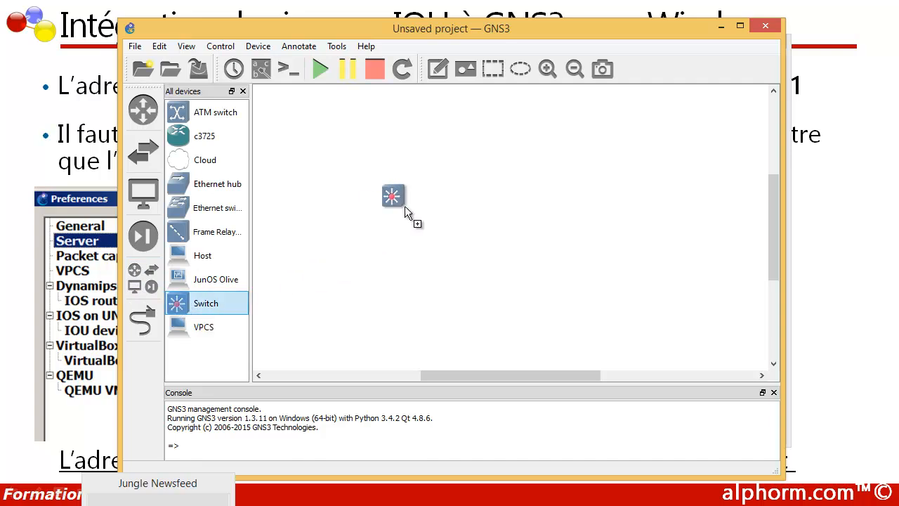
drag(415, 189, 452, 182)
Start the IOU1 switch and open a console session to it.
right_click(450, 181)
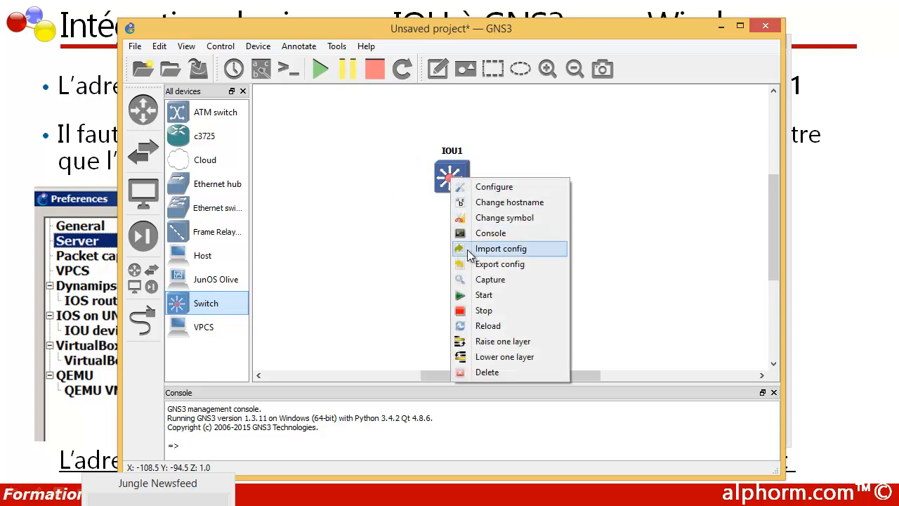
click(471, 296)
right_click(447, 179)
click(467, 233)
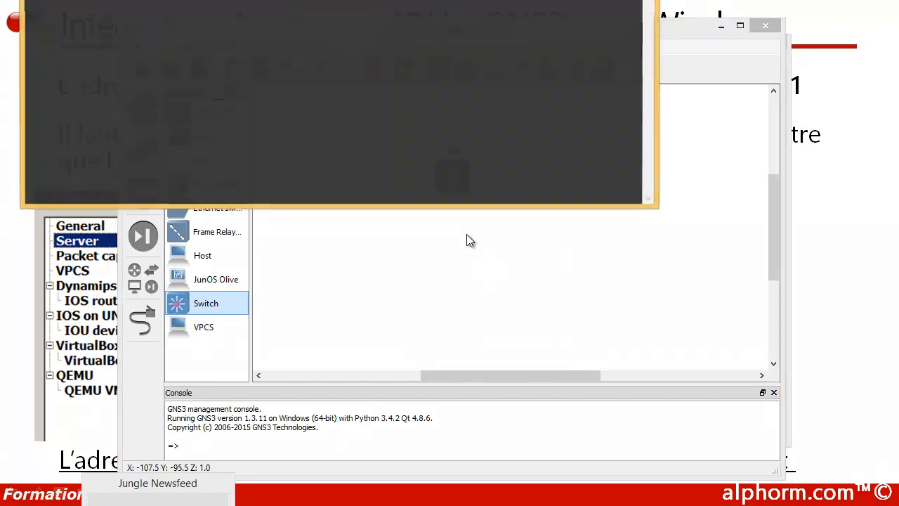
Change the IOU1 console font to Courier New 12-point under Window > Appearance and apply it.
drag(232, 0, 460, 86)
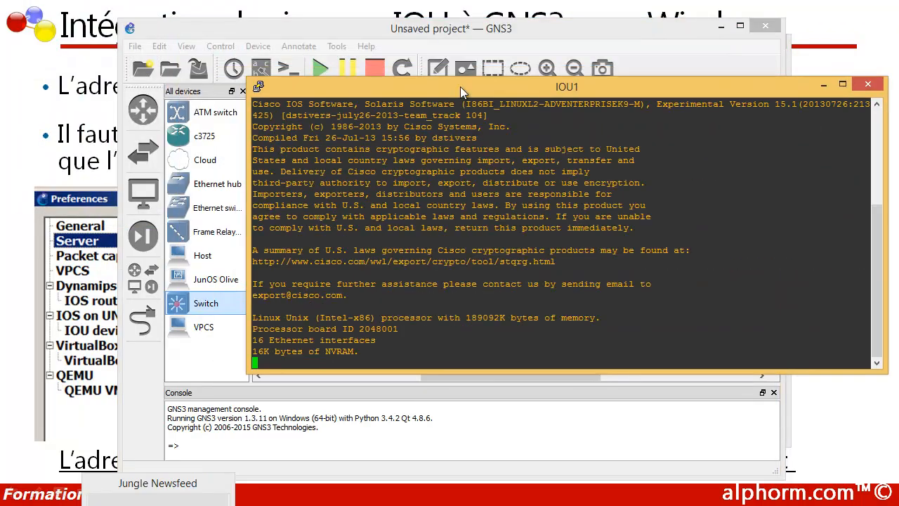
drag(334, 88, 356, 141)
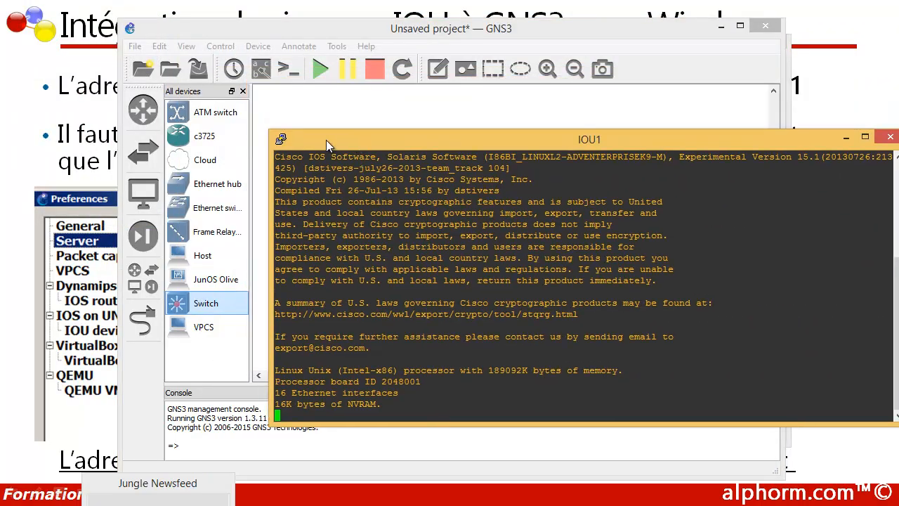
click(281, 139)
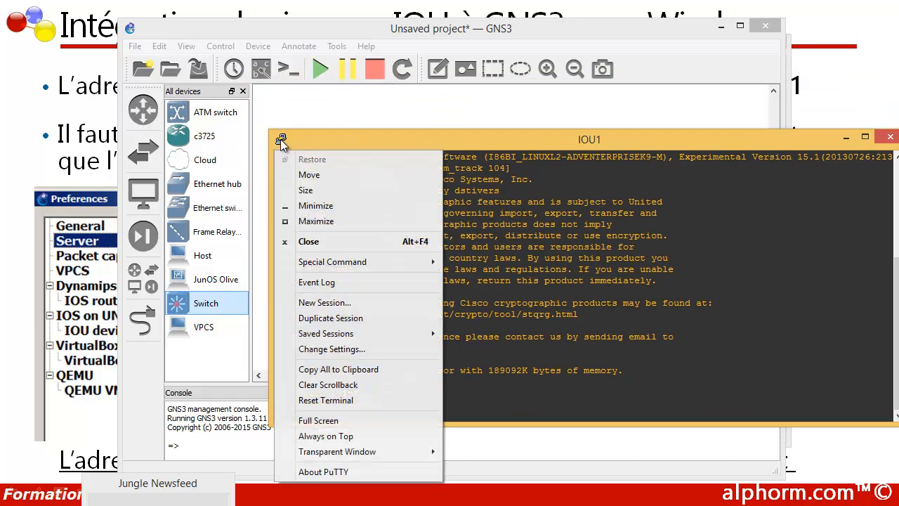
click(325, 350)
click(347, 219)
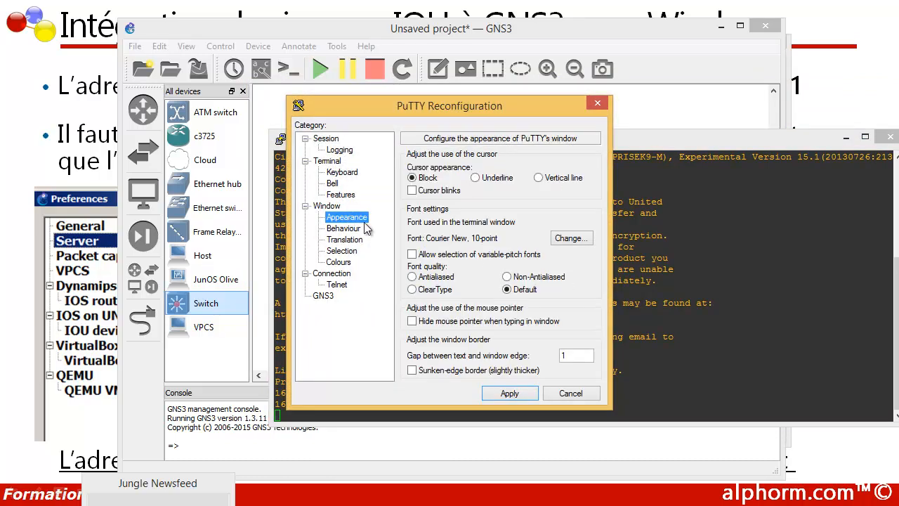
click(562, 240)
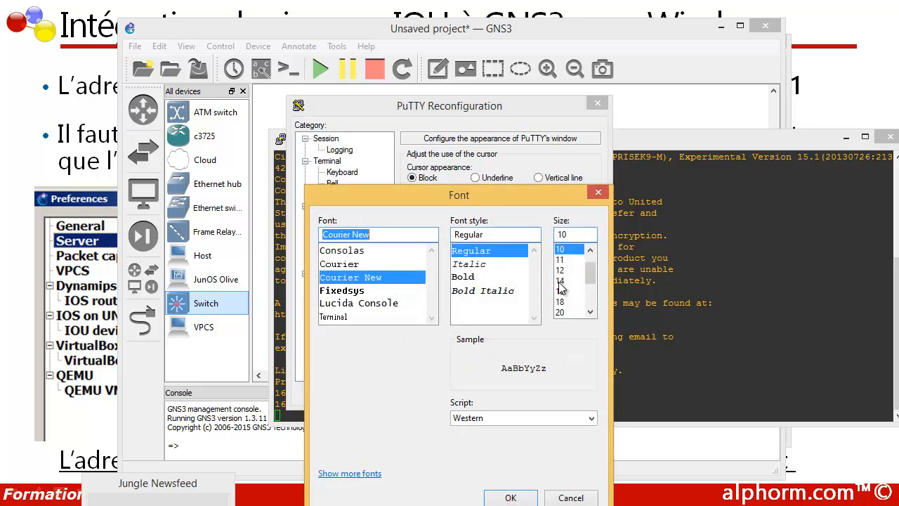
click(559, 270)
click(510, 497)
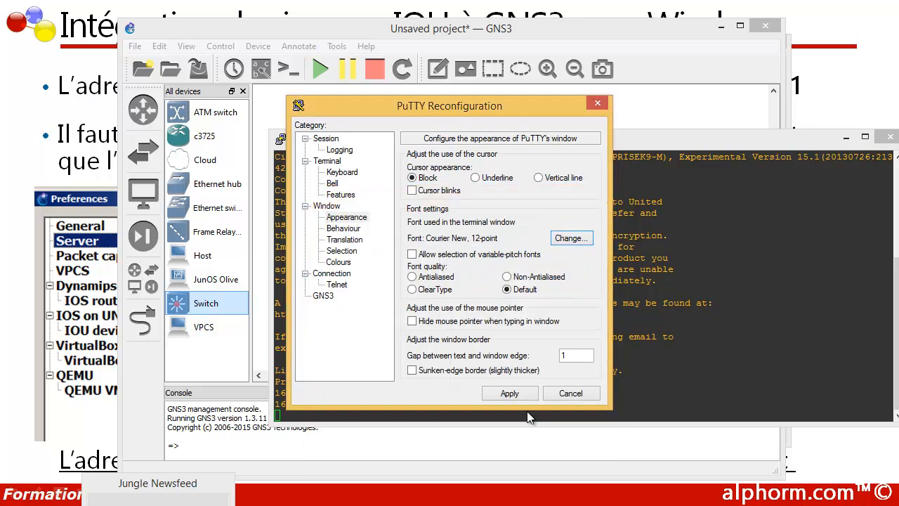
click(509, 392)
drag(359, 140, 313, 117)
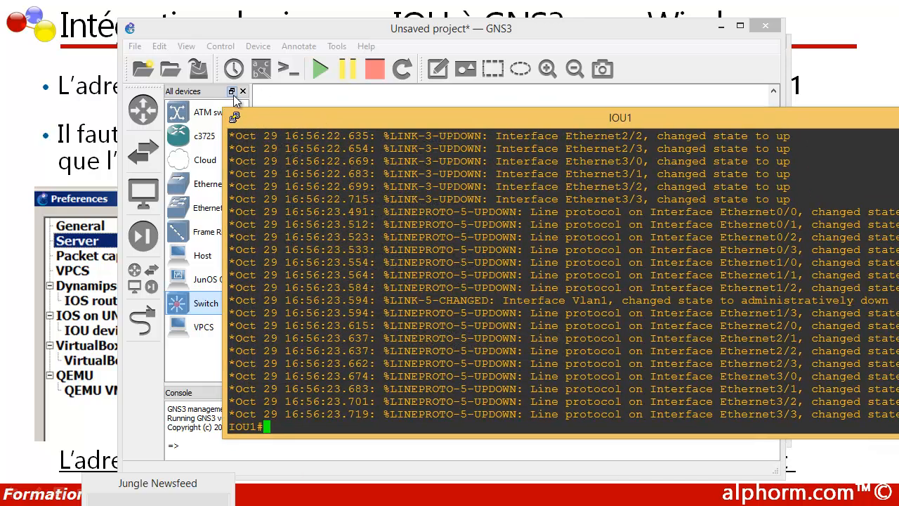
Resize the console window and run 'show ip int br' at the IOU1# prompt.
drag(226, 104, 526, 278)
drag(580, 285, 382, 218)
key(Return)
key(Return)
key(Return)
key(Return)
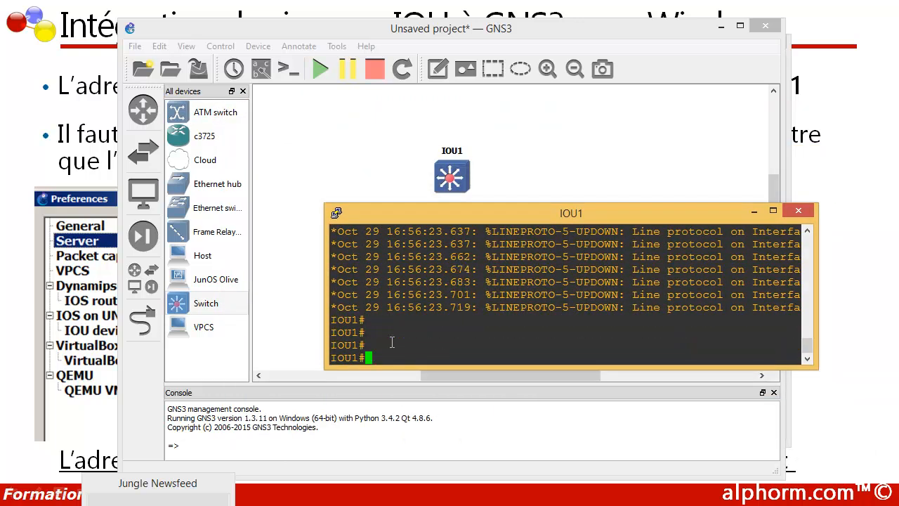
text(show ip int br)
key(Return)
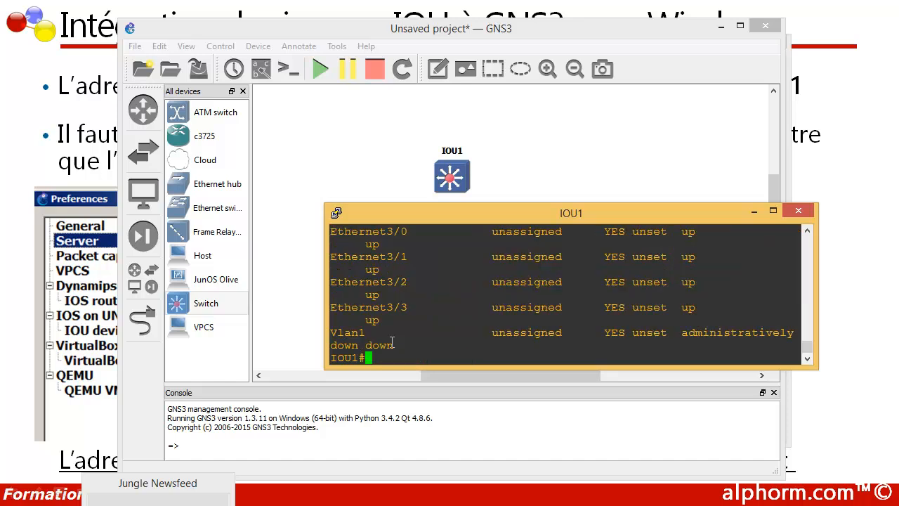
drag(436, 203, 437, 90)
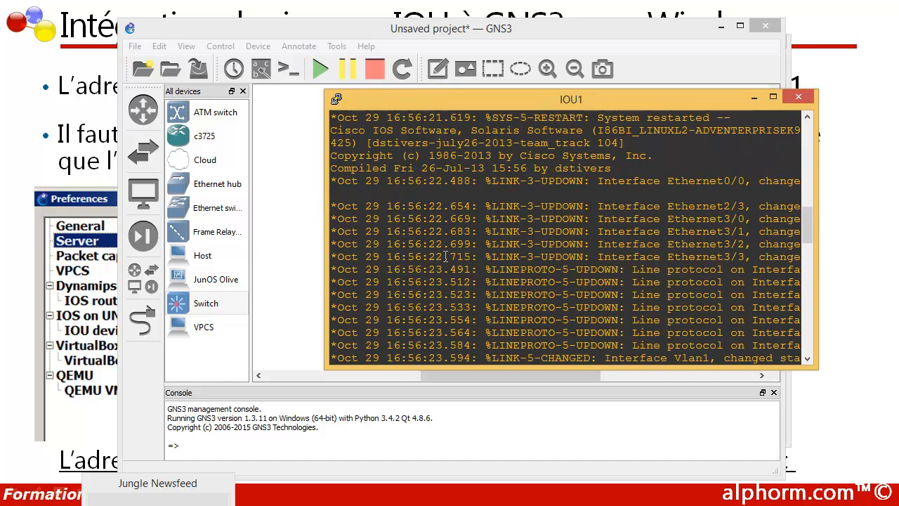
scroll(447, 257, down, 10)
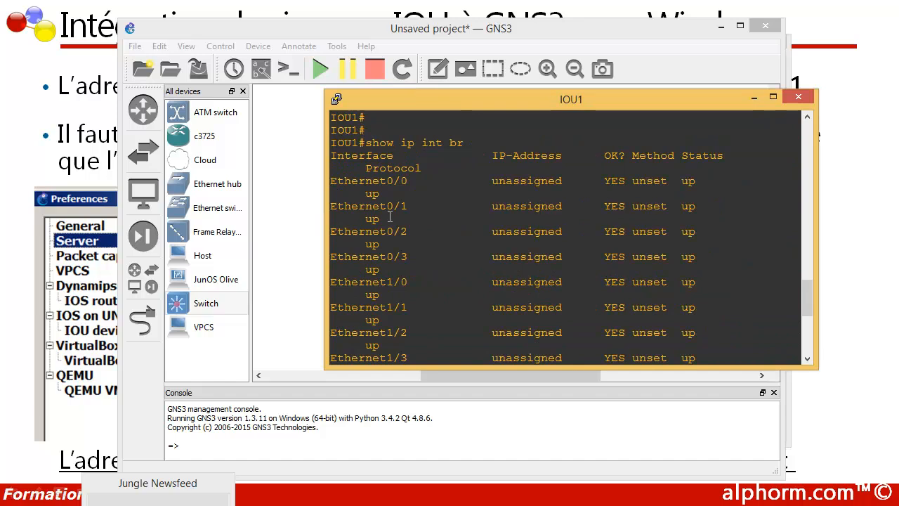
drag(324, 193, 235, 191)
scroll(258, 190, up, 7)
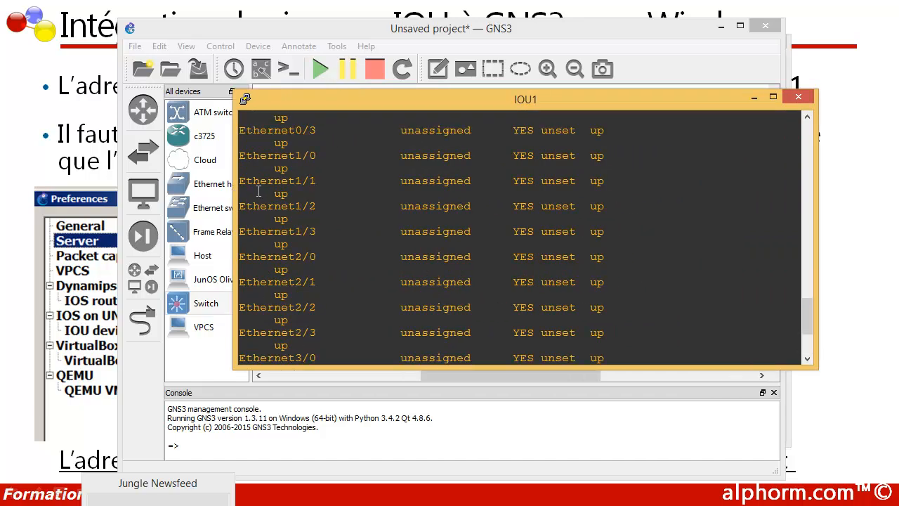
Highlight the Ethernet interface names 0/0 through 1/3 in the output.
drag(243, 177, 294, 178)
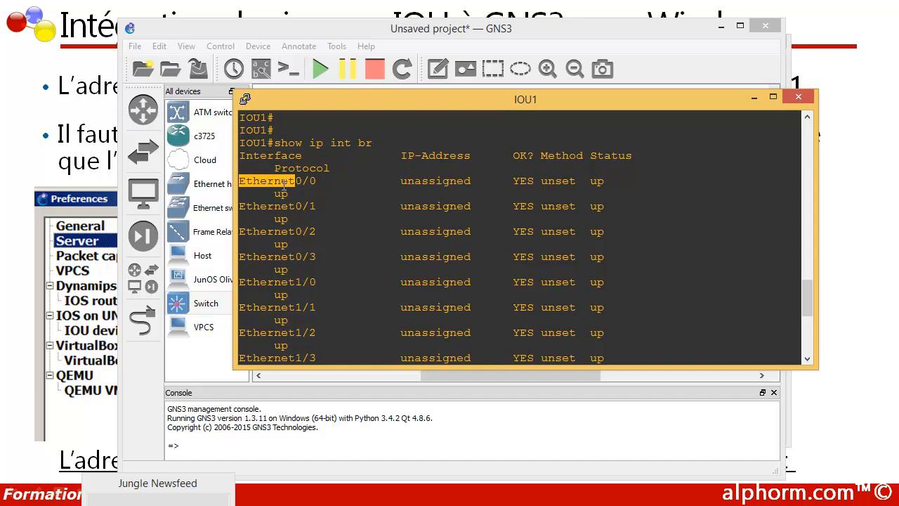
drag(296, 181, 312, 180)
drag(296, 256, 319, 256)
scroll(316, 256, down, 3)
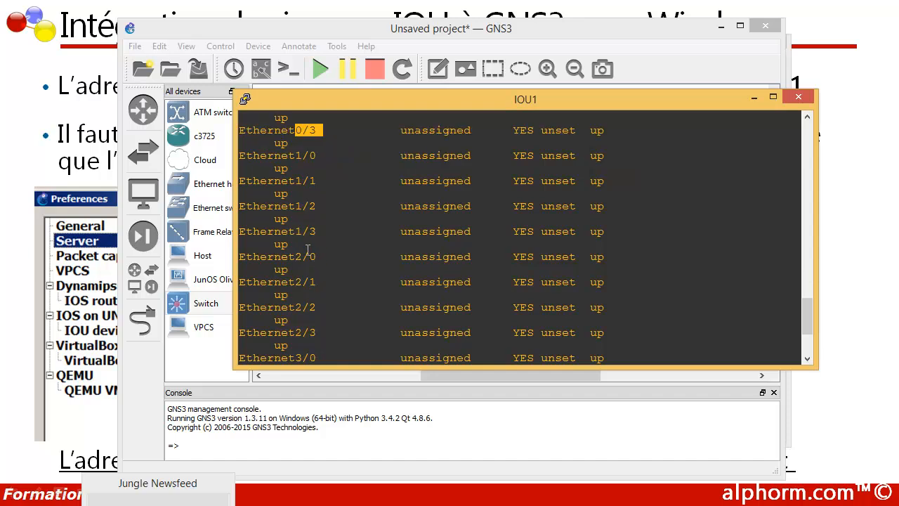
drag(289, 155, 322, 156)
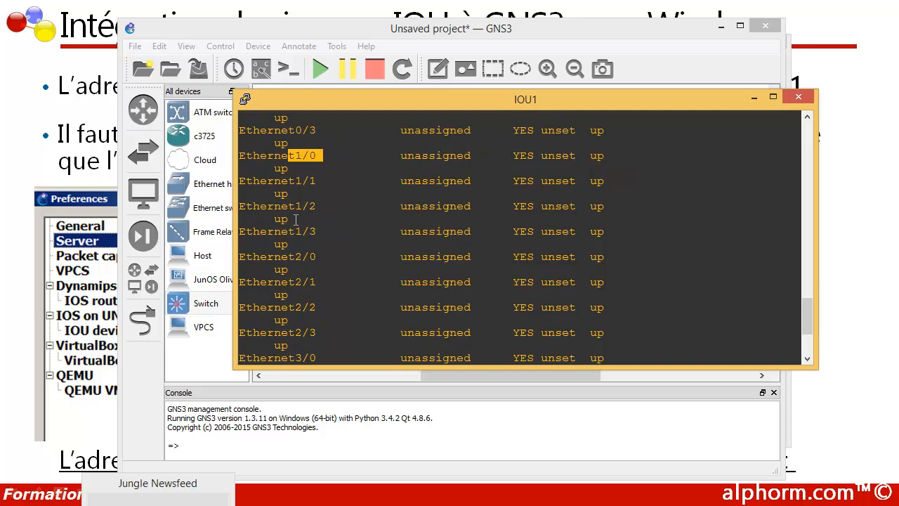
drag(293, 231, 317, 232)
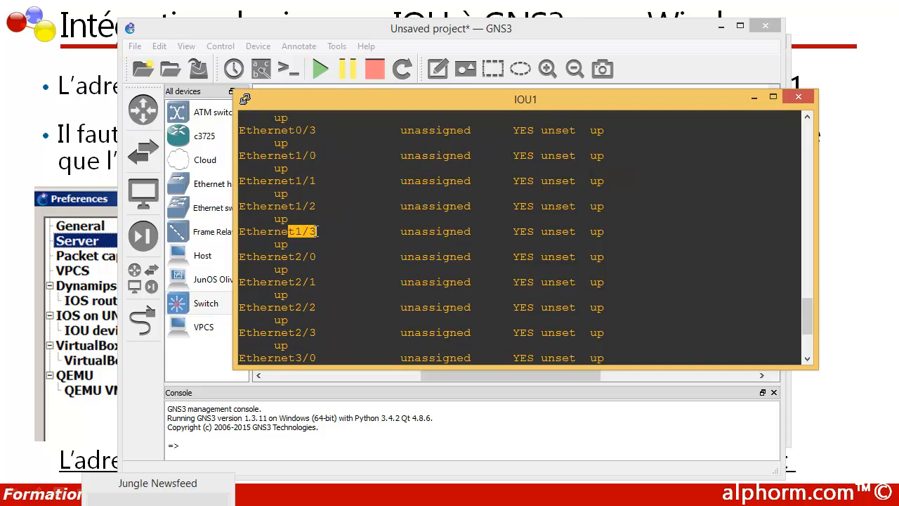
scroll(316, 231, down, 3)
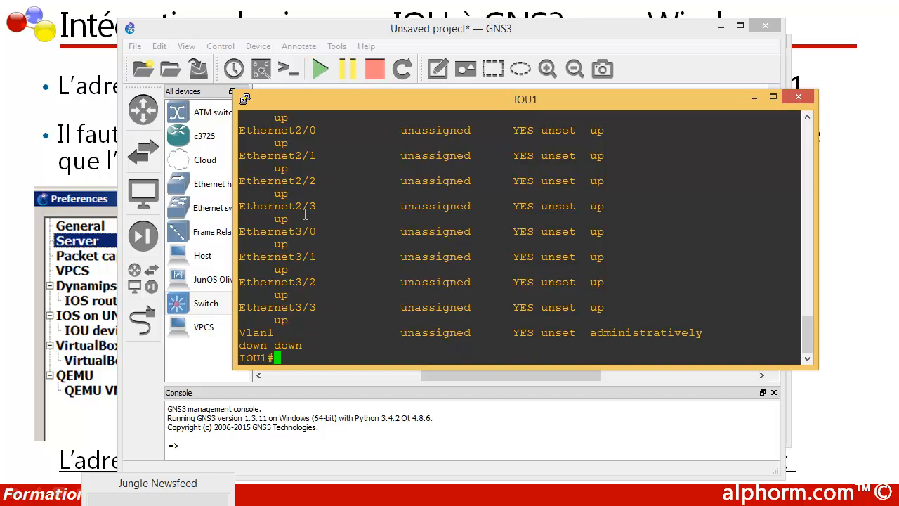
scroll(303, 203, up, 10)
scroll(375, 206, down, 7)
scroll(374, 207, down, 3)
Run 'show vlan brief' via Tab completion, listing Et0/0–Et3/3 in default VLAN 1.
text(show v)
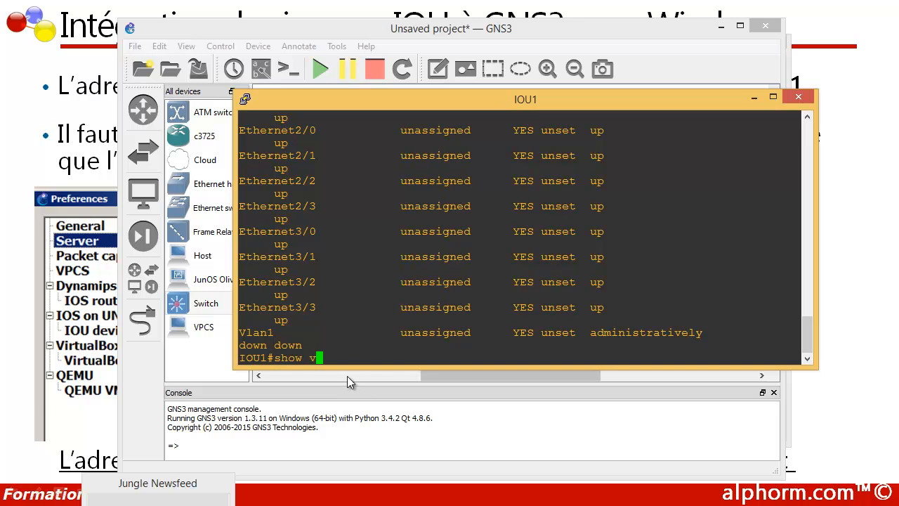
text(lan)
key(Tab)
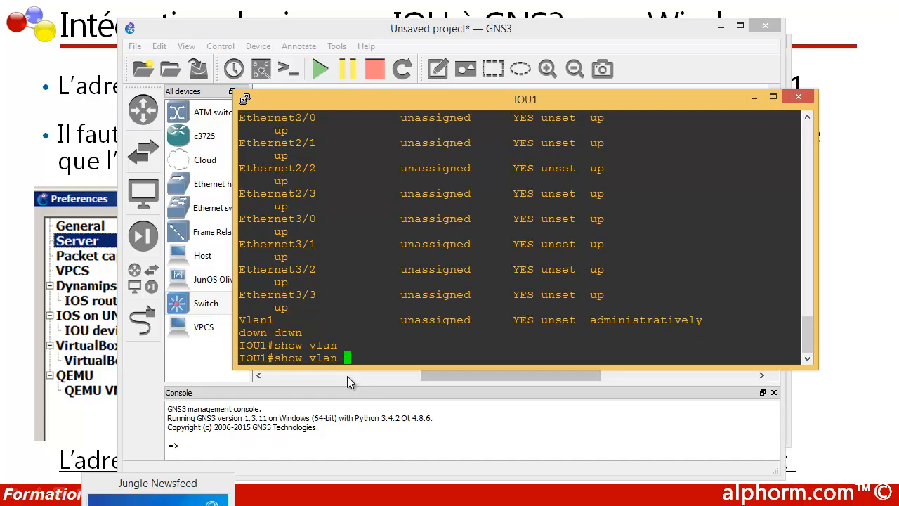
text(br)
key(Tab)
key(Return)
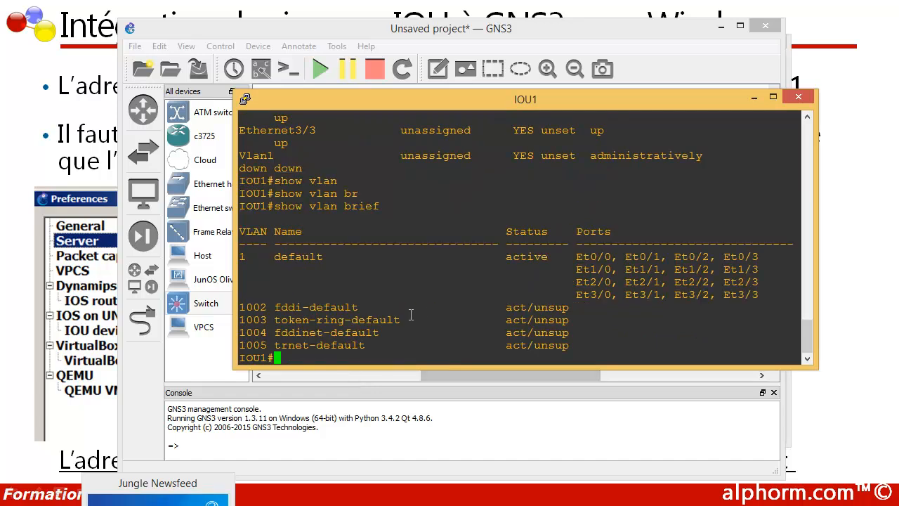
drag(464, 104, 429, 93)
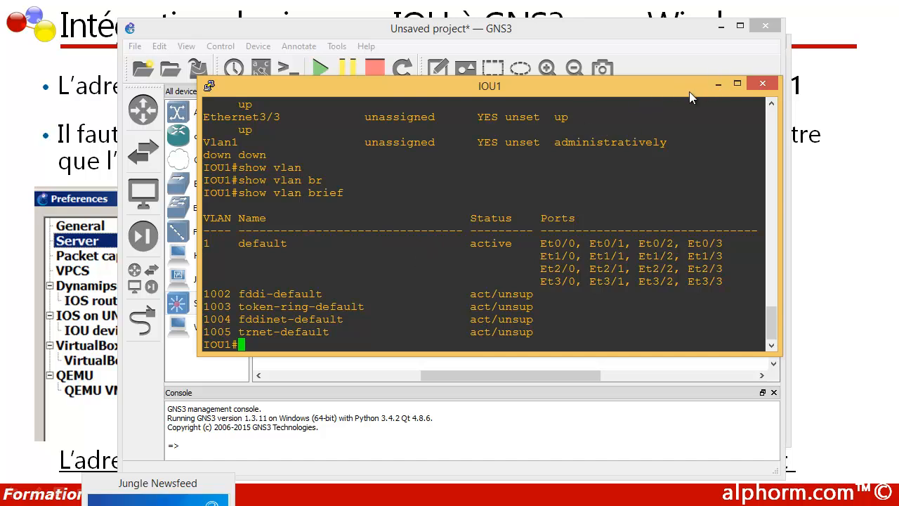
drag(697, 95, 674, 134)
Minimize the IOU1 console and advance to the 'Ce qu'on a couvert' summary slide.
click(694, 122)
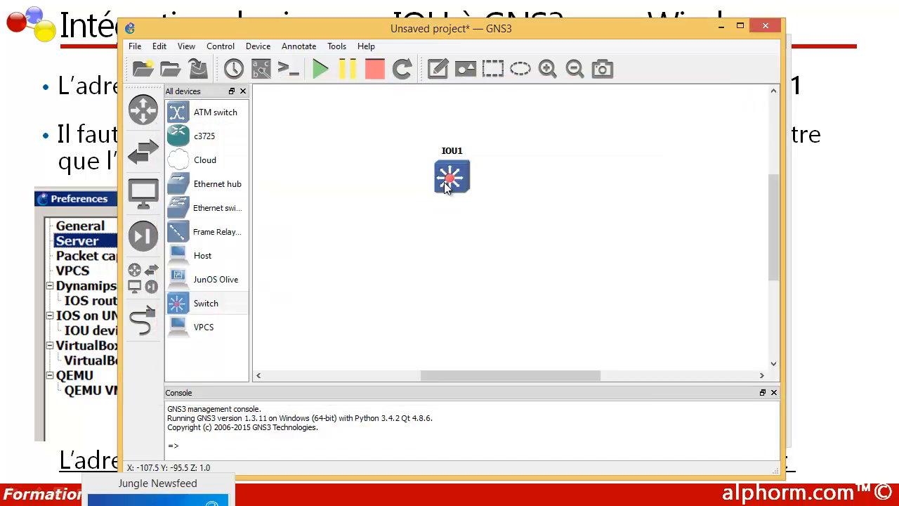
mouse_move(445, 184)
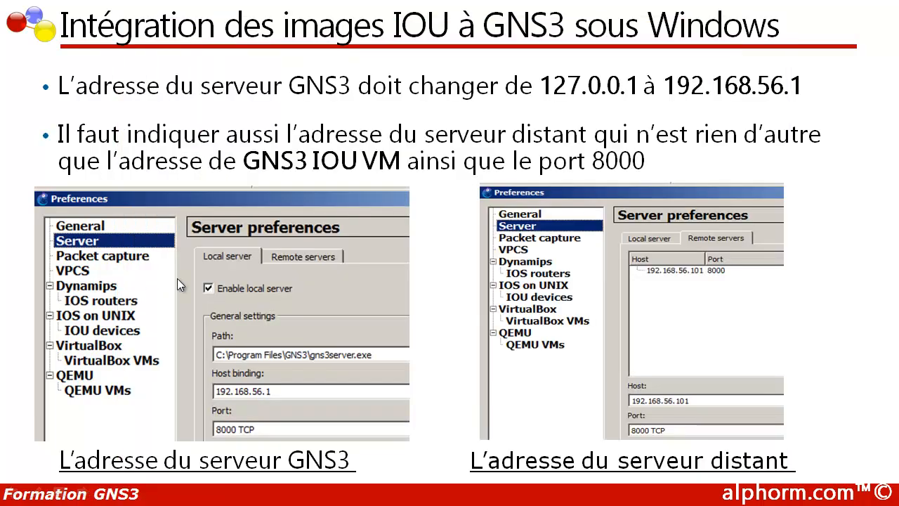
click(177, 278)
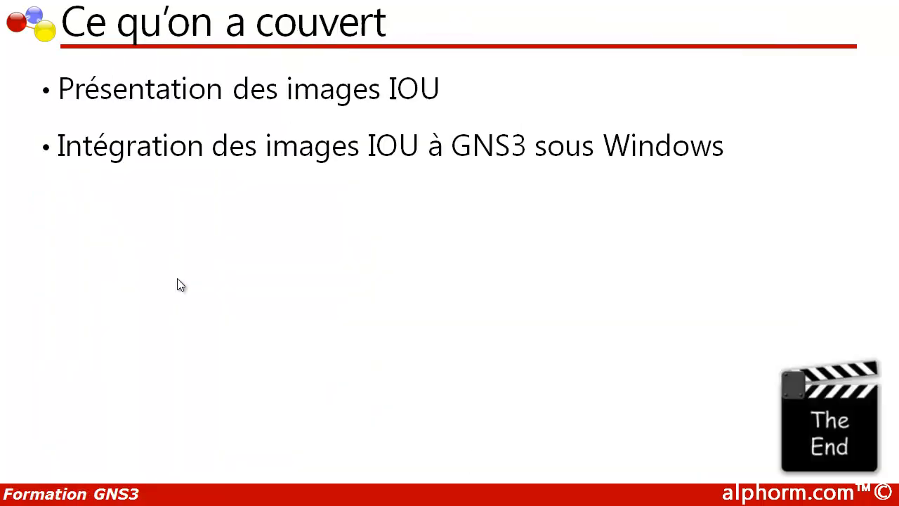